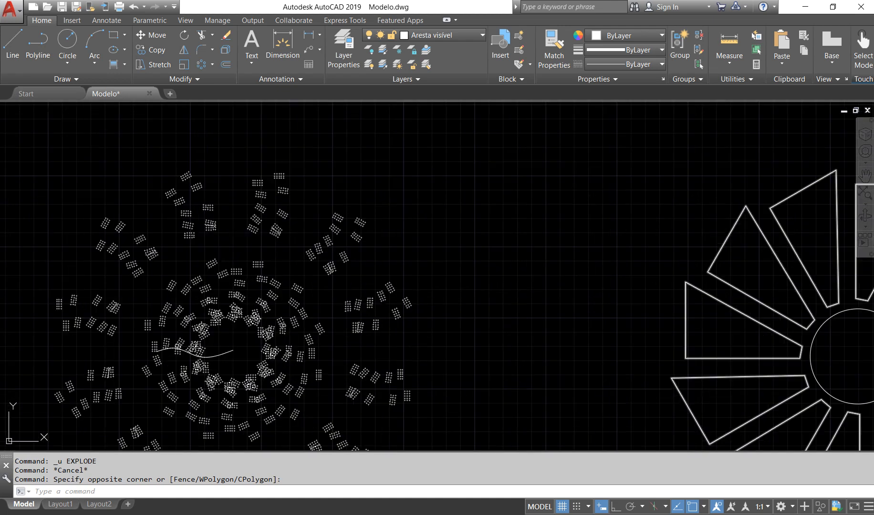
scroll(329, 268, "up", 2)
Inspect the wedge polar array by selecting it at two different wedges and clearing each selection
scroll(312, 242, "down", 7)
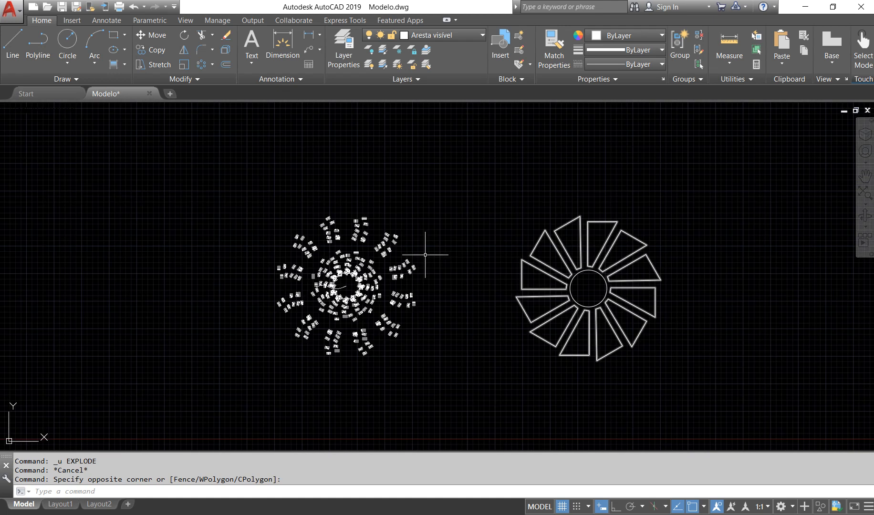
left_click(551, 240)
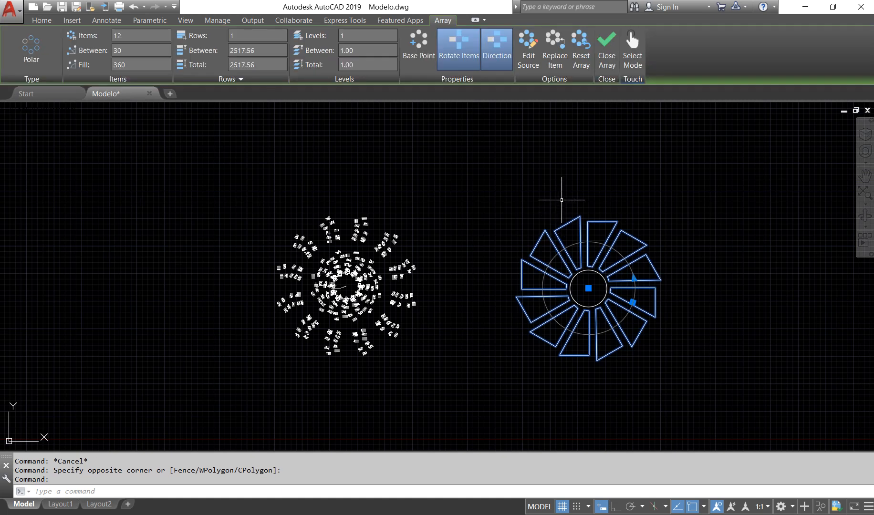
key("Escape")
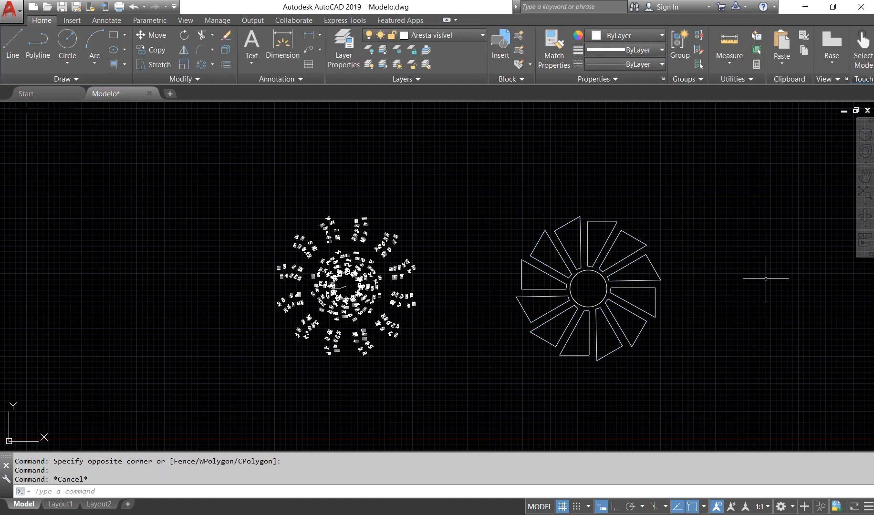
left_click(646, 243)
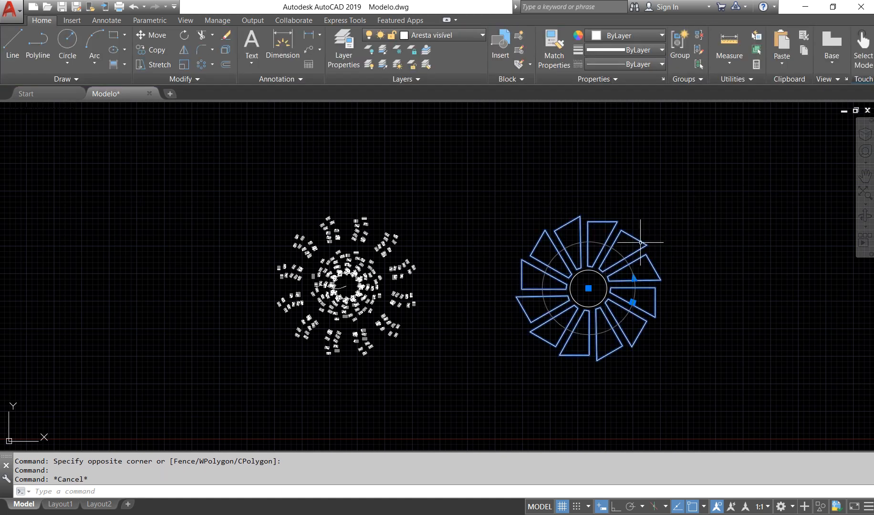
key("Escape")
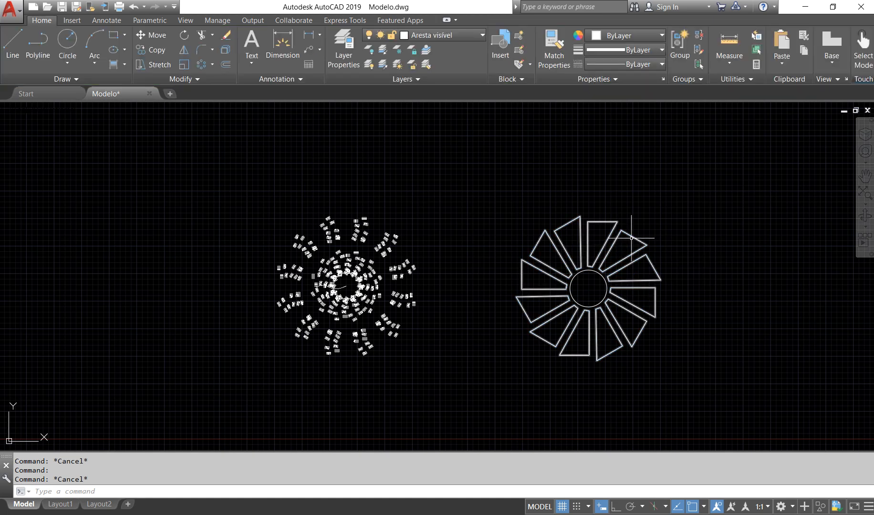
middle_click_drag(680, 239, 618, 258)
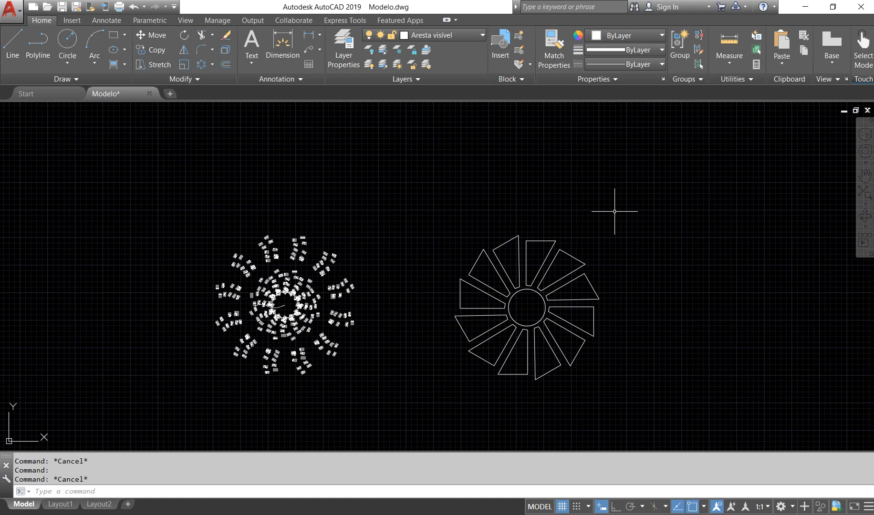
Explode the wedge polar array, window-selecting it with the central circle inside the command, and check one outer wedge edge as a separate line
type("expl")
key("Down")
key("Up")
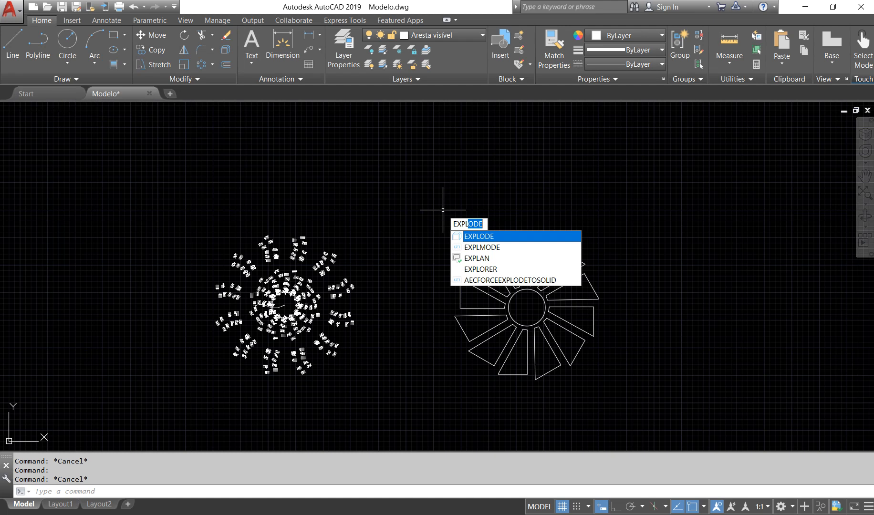
key("Return")
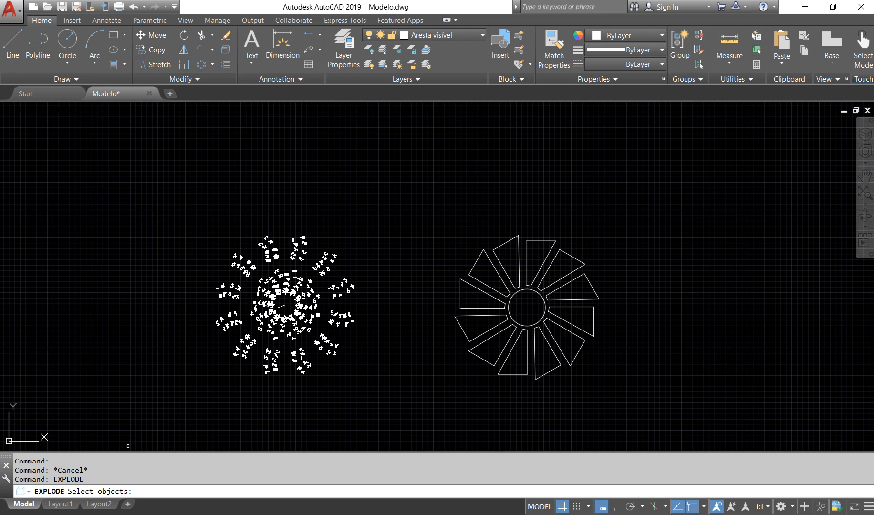
left_click(622, 416)
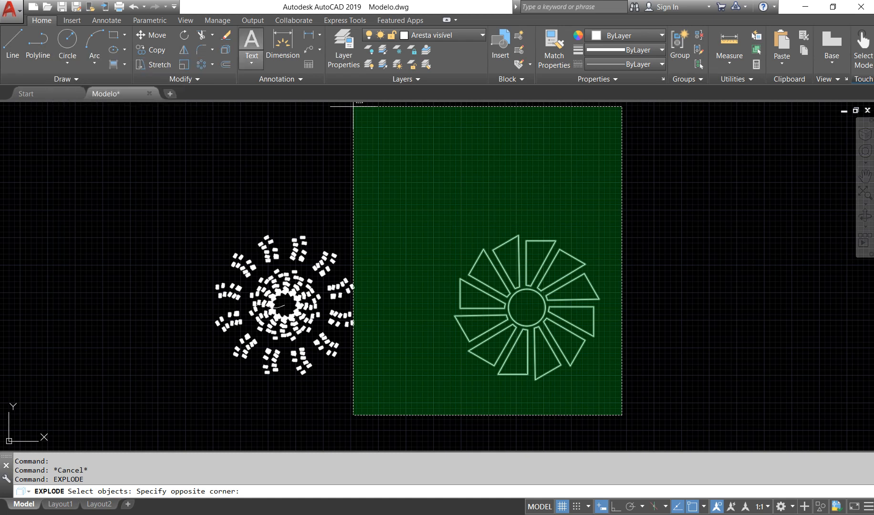
left_click(419, 199)
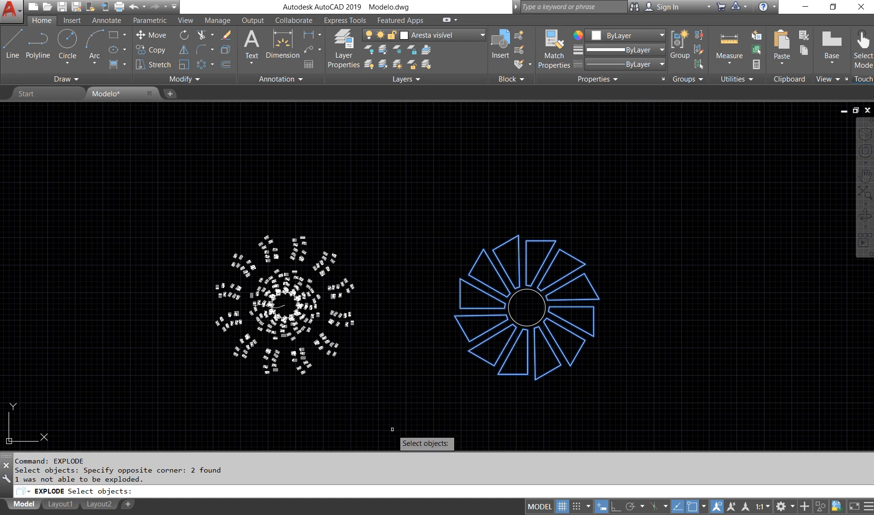
key("Return")
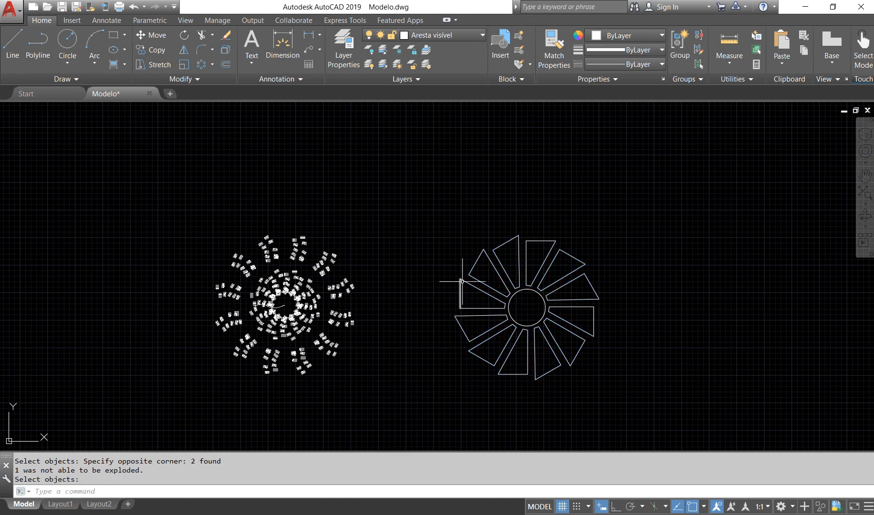
left_click(460, 291)
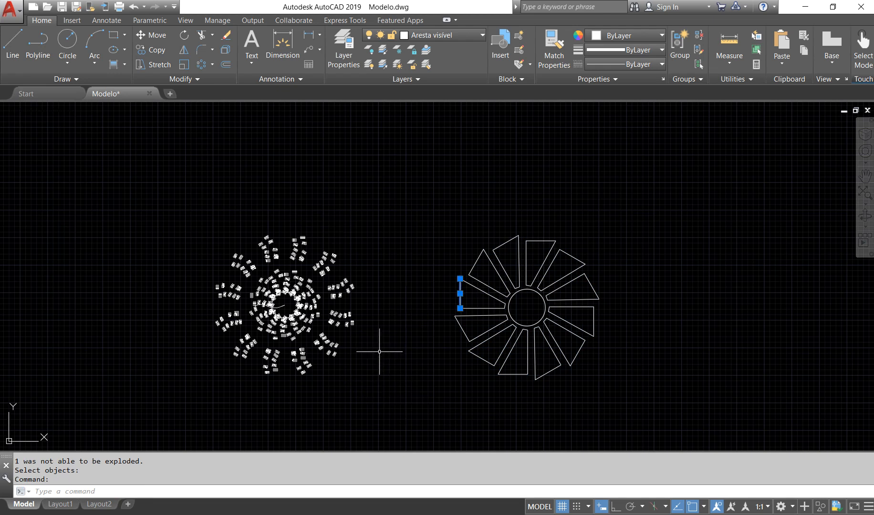
key("Escape")
Undo the last explode and check the wedge array by selecting it from one edge
key("ctrl+z")
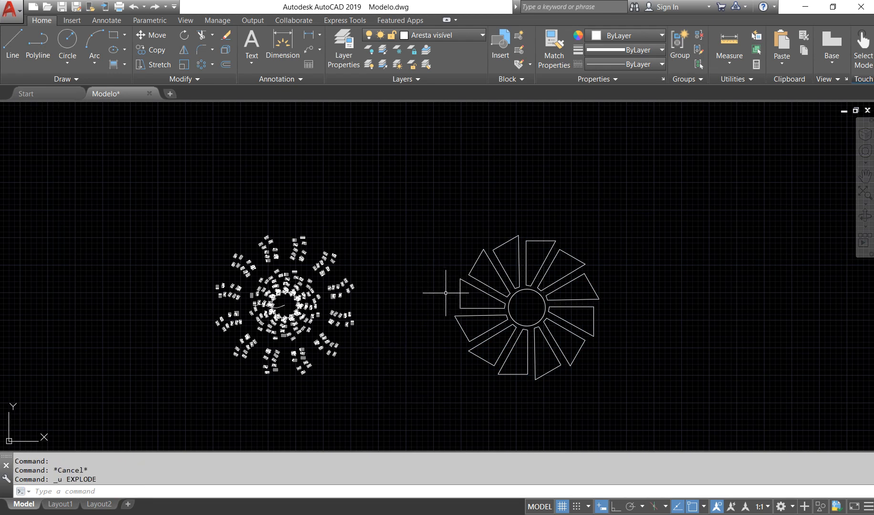
left_click(460, 298)
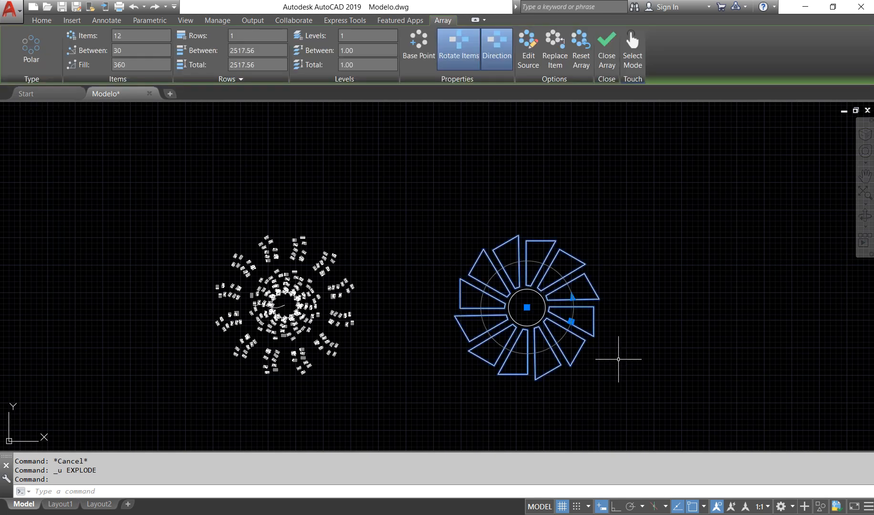
key("Escape")
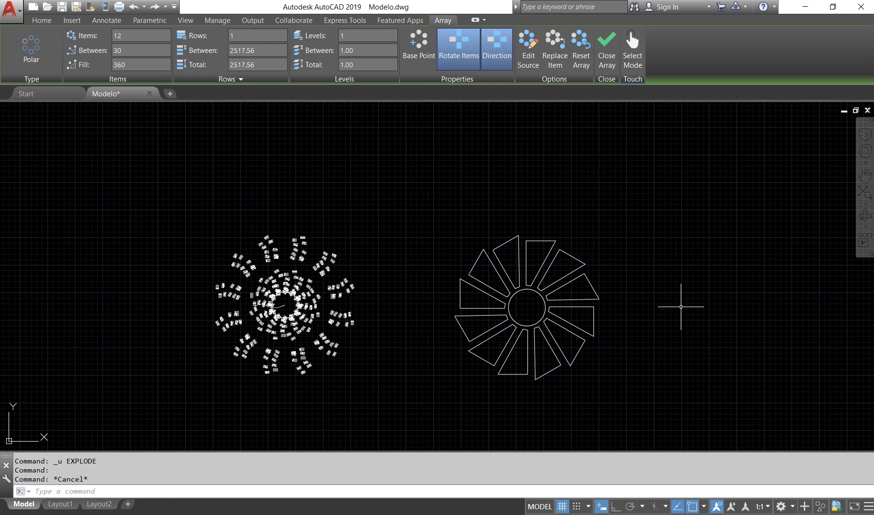
Preselect the wedge polar array and central circle, explode them, and check a single wedge edge
left_click(665, 414)
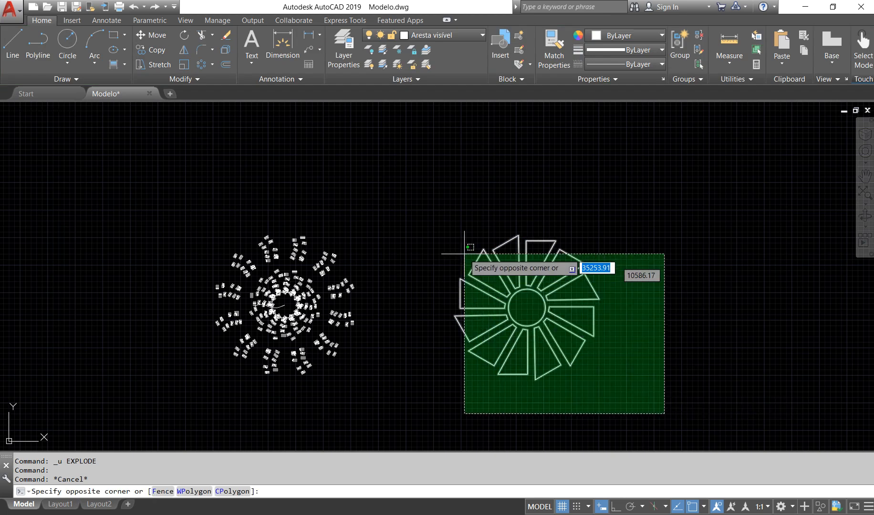
left_click(405, 203)
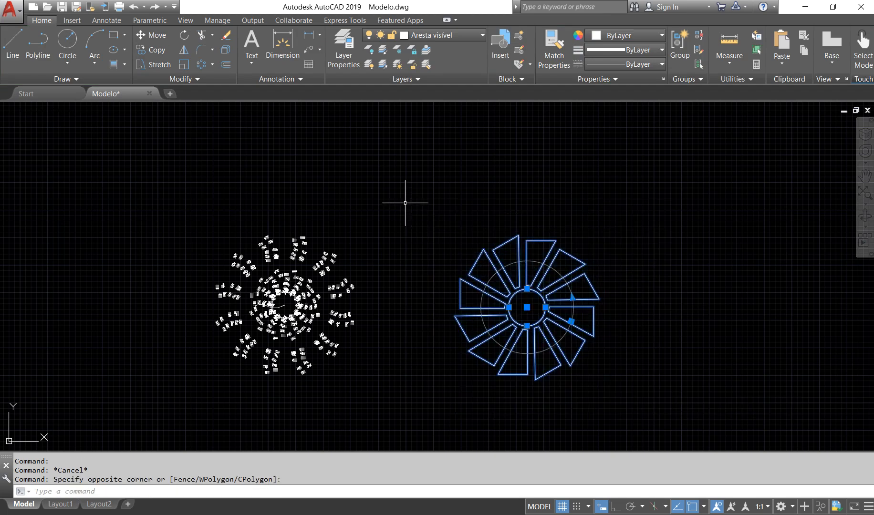
type("ex")
key("Return")
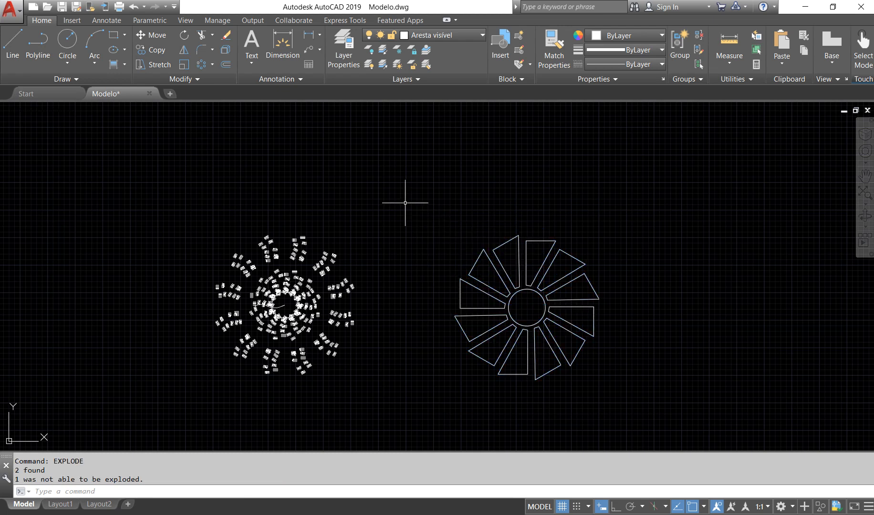
left_click(475, 262)
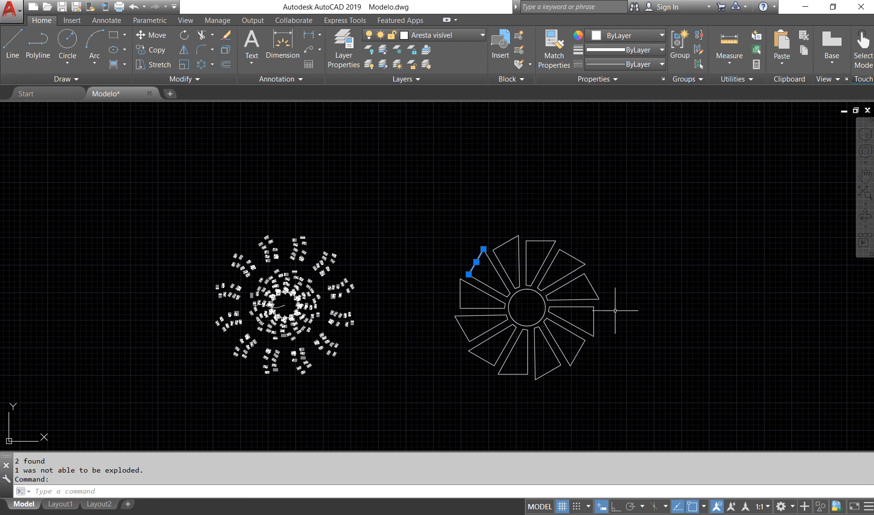
key("Escape")
Explode the large two-row polar array of small-circle groups
scroll(344, 292, "up", 4)
left_click(340, 274)
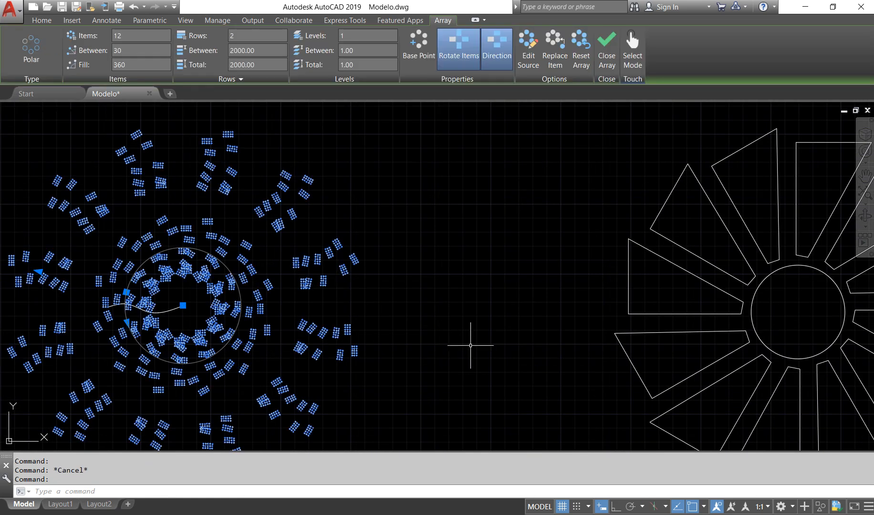
scroll(478, 331, "down", 2)
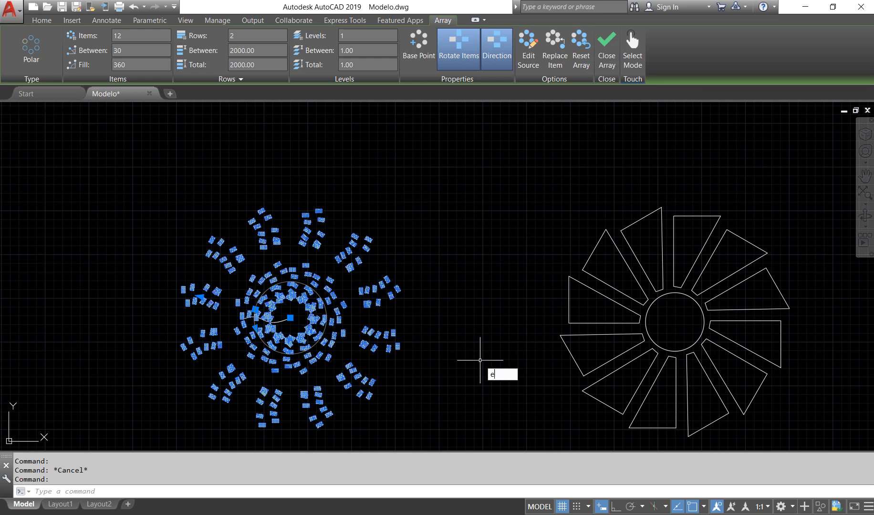
type("pl")
key("Return")
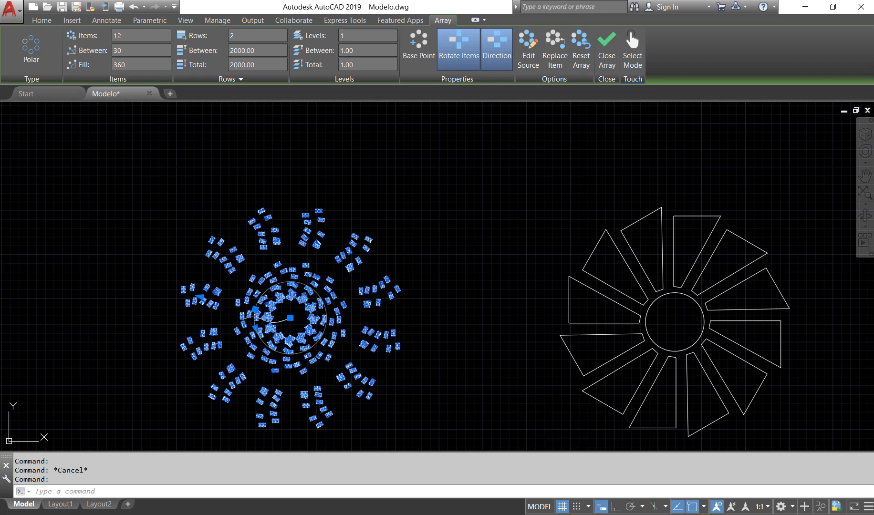
Explode one path array of small-circle groups on the outer ring, just right of the central rings
scroll(406, 300, "down", 2)
scroll(389, 303, "up", 7)
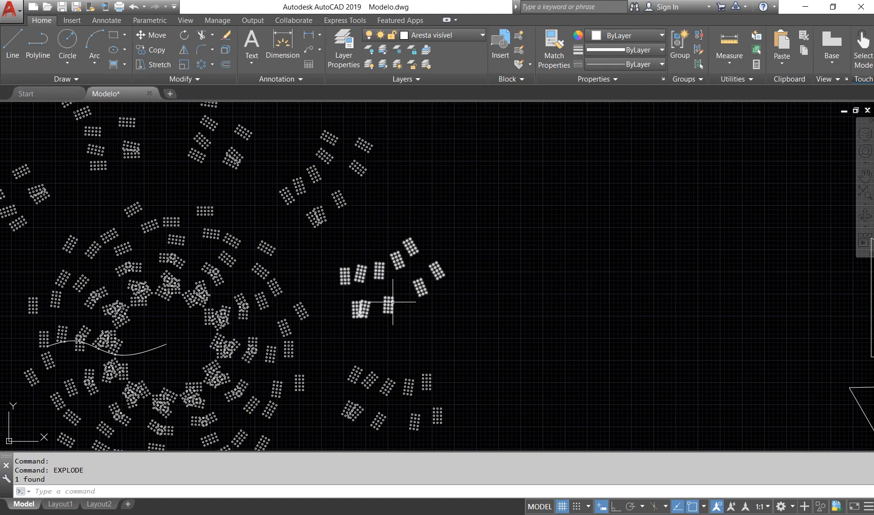
left_click(388, 298)
scroll(460, 372, "up", 2)
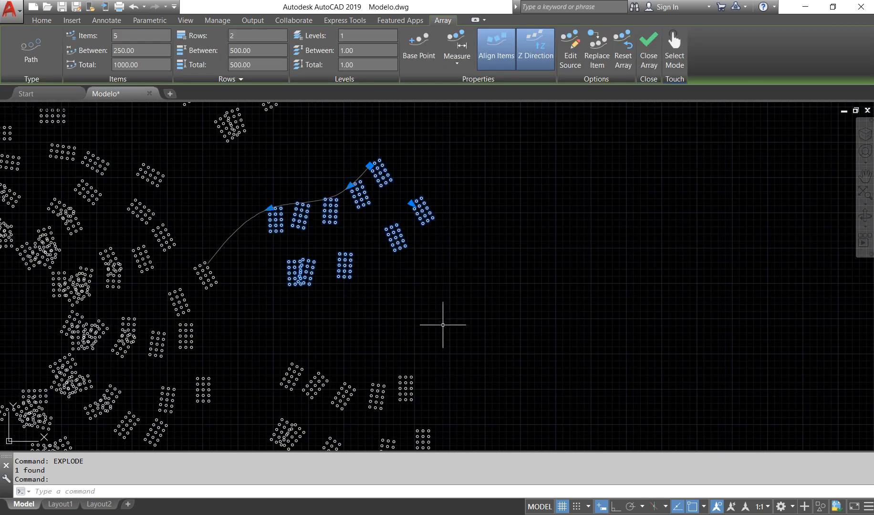
scroll(521, 308, "down", 5)
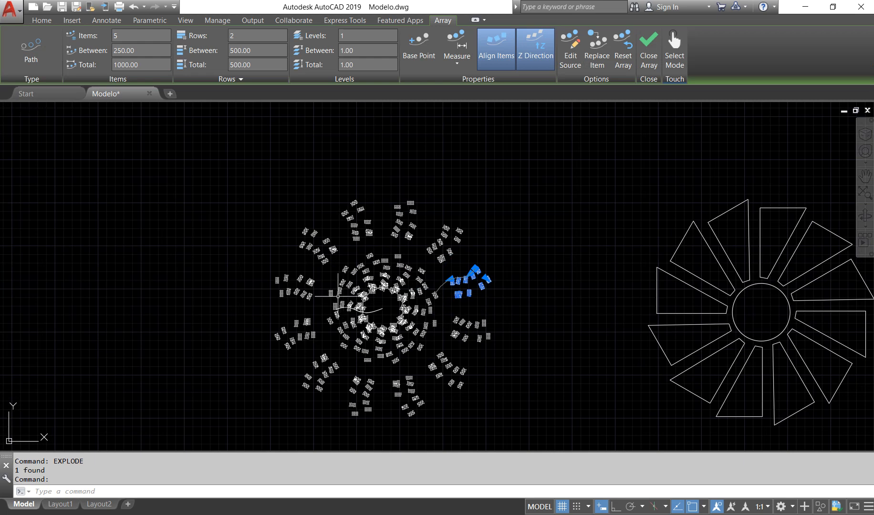
scroll(475, 292, "up", 5)
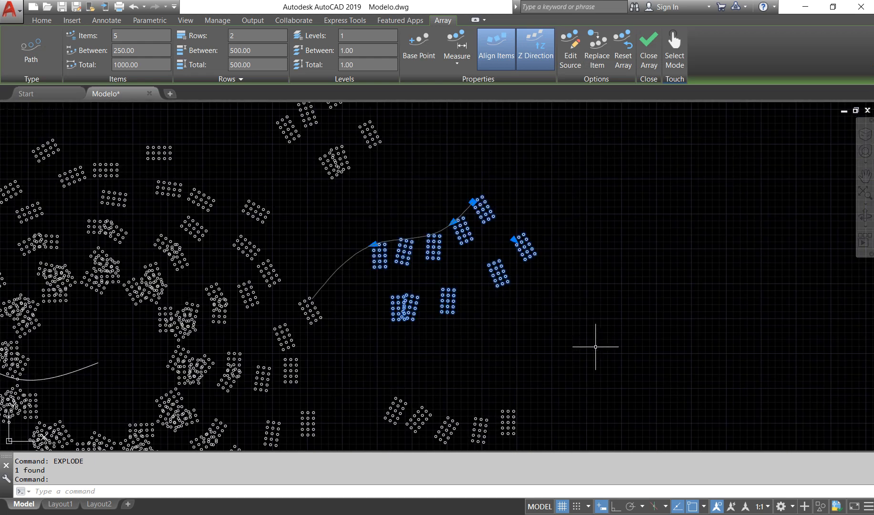
type("expl")
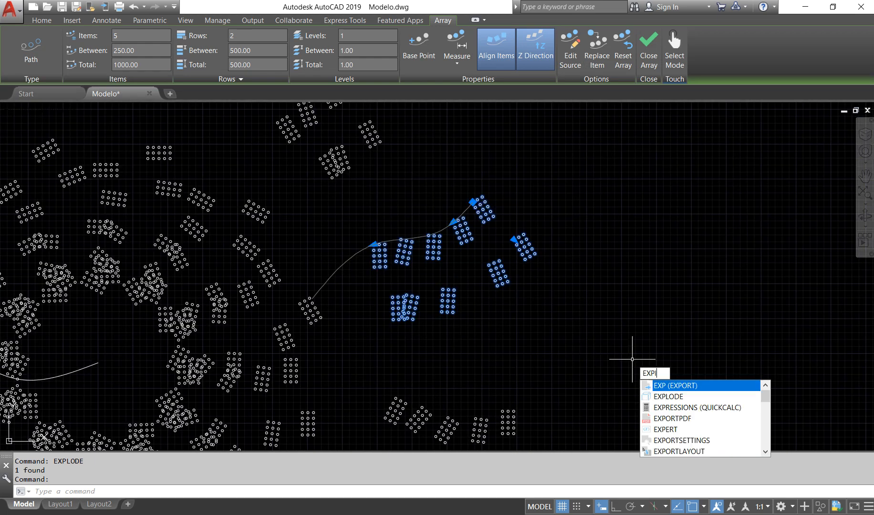
key("Return")
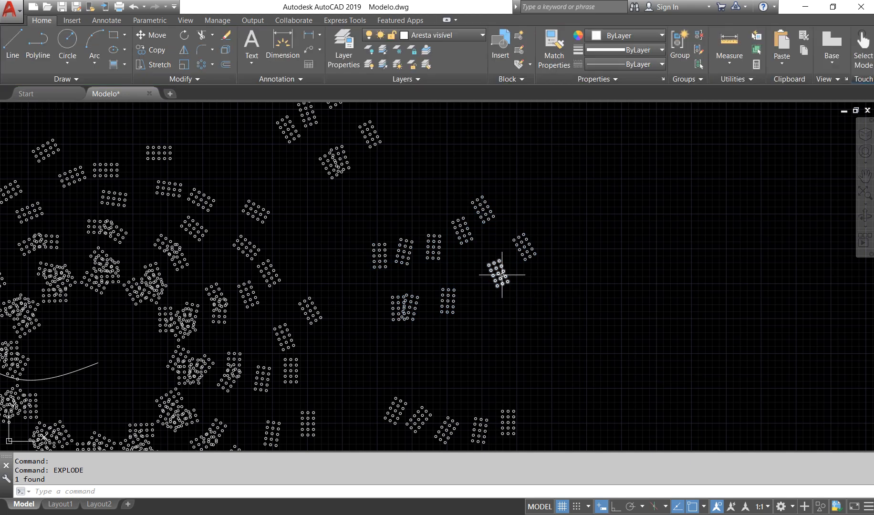
Explode one rectangular array of small circles from the separated path array and select an individual circle in it
left_click(505, 273)
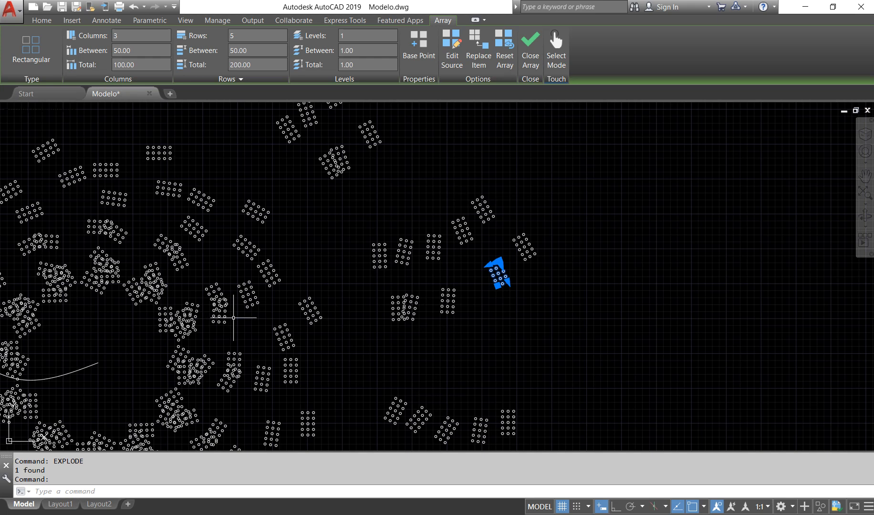
scroll(353, 330, "down", 2)
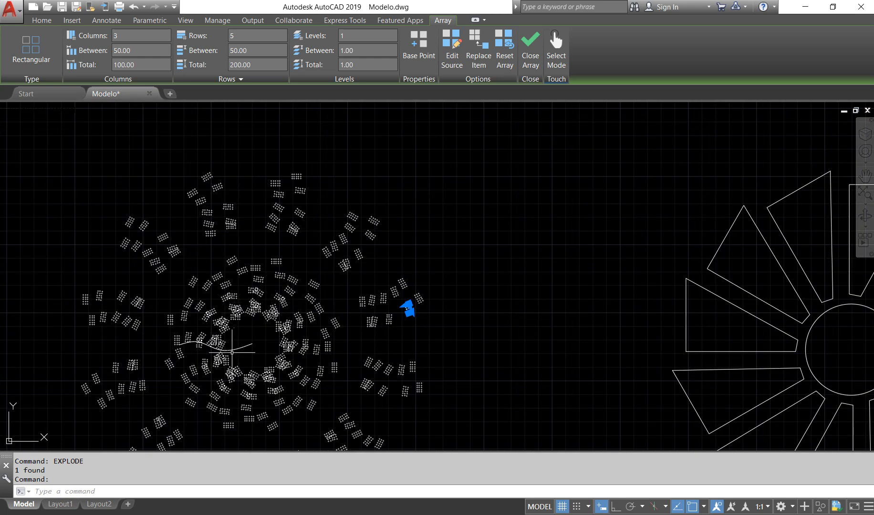
mouse_move(235, 349)
scroll(391, 327, "up", 2)
scroll(392, 327, "up", 1)
scroll(478, 289, "up", 2)
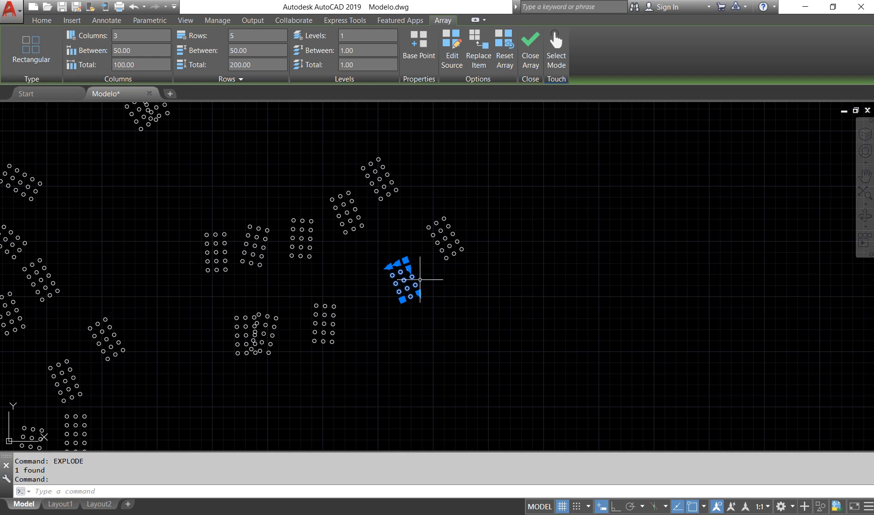
scroll(419, 280, "up", 4)
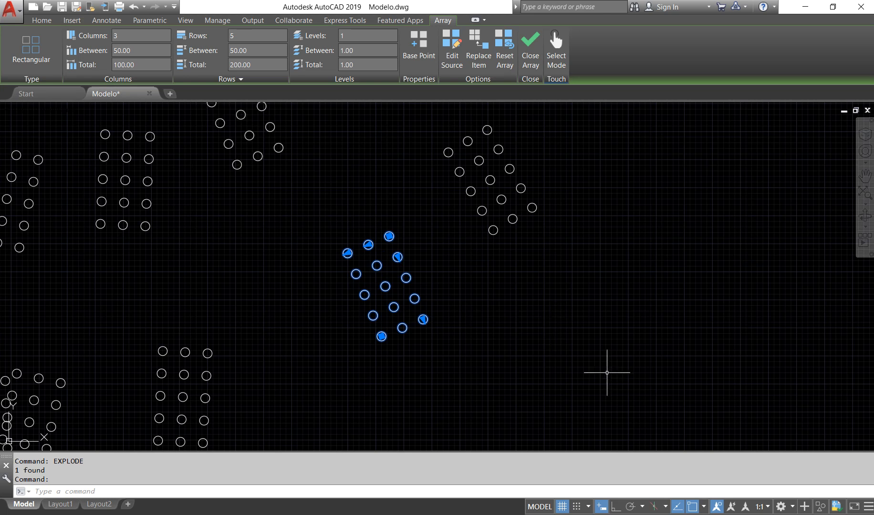
type("e")
key("Return")
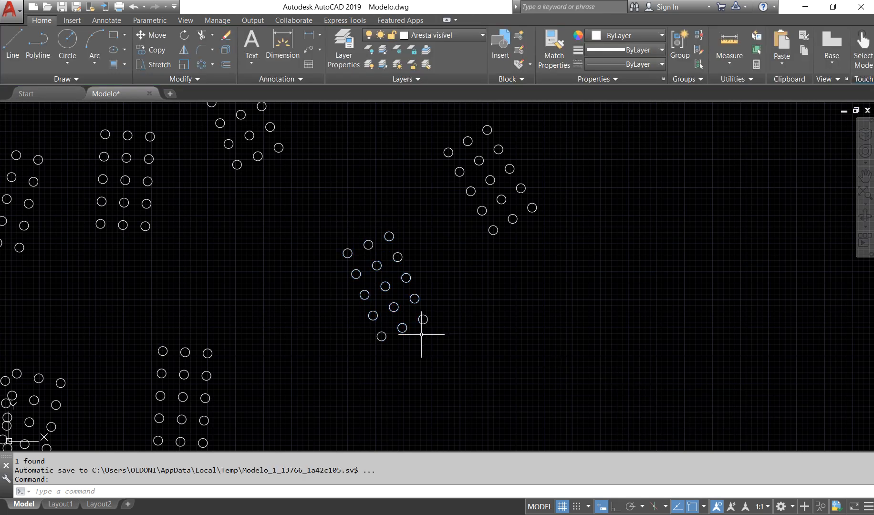
left_click(403, 328)
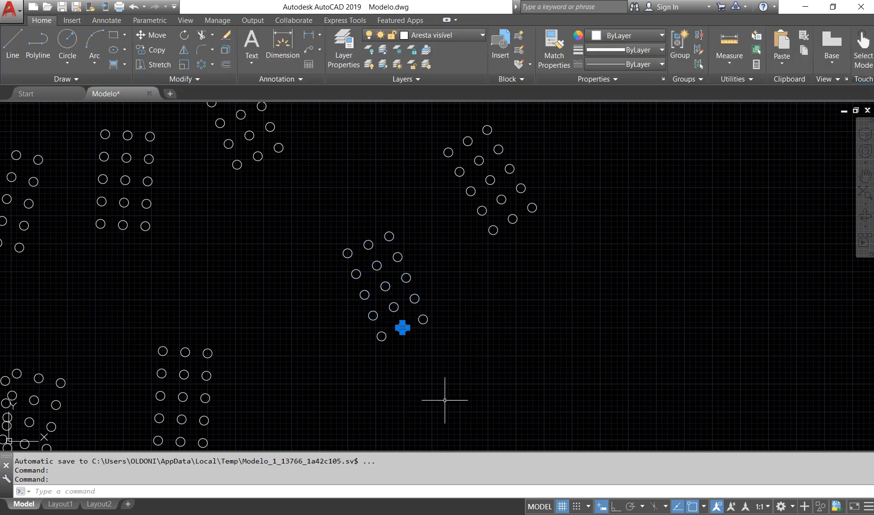
left_click(382, 337)
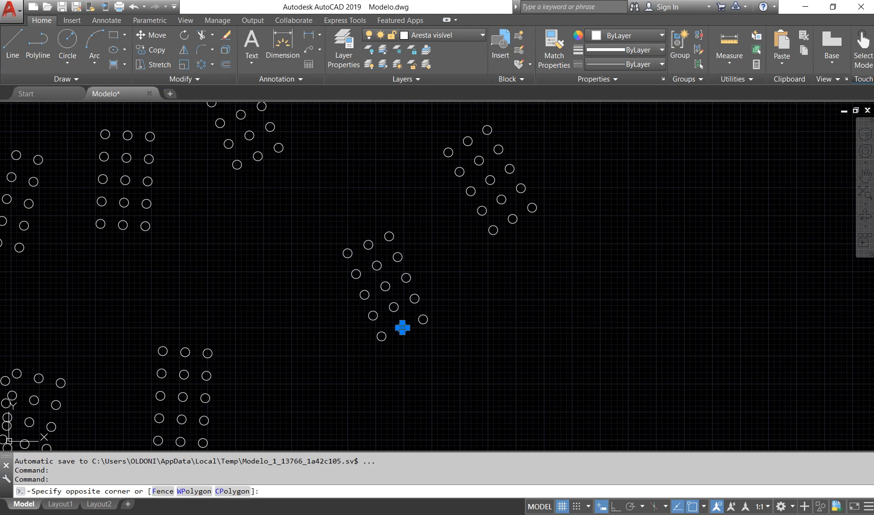
Explode the rectangular array of small circles up and to the right of the already exploded one, and check a single circle
left_click(381, 337)
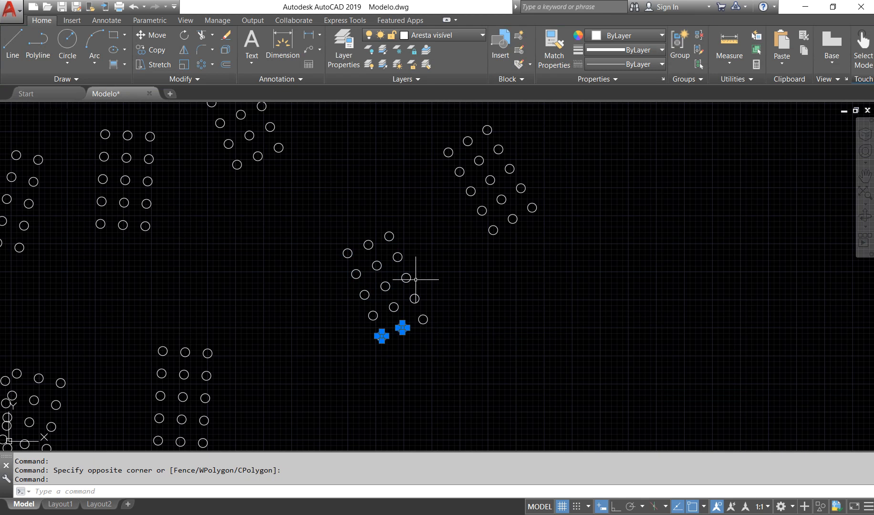
key("Escape")
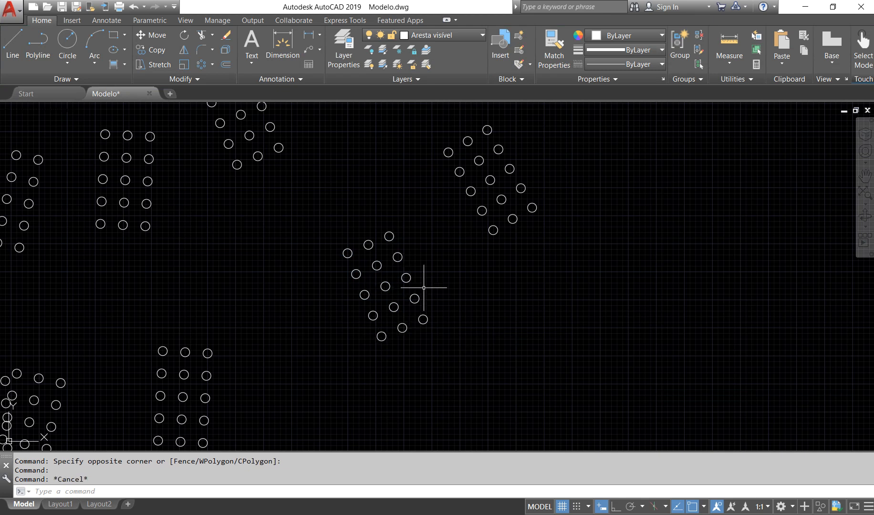
left_click(476, 189)
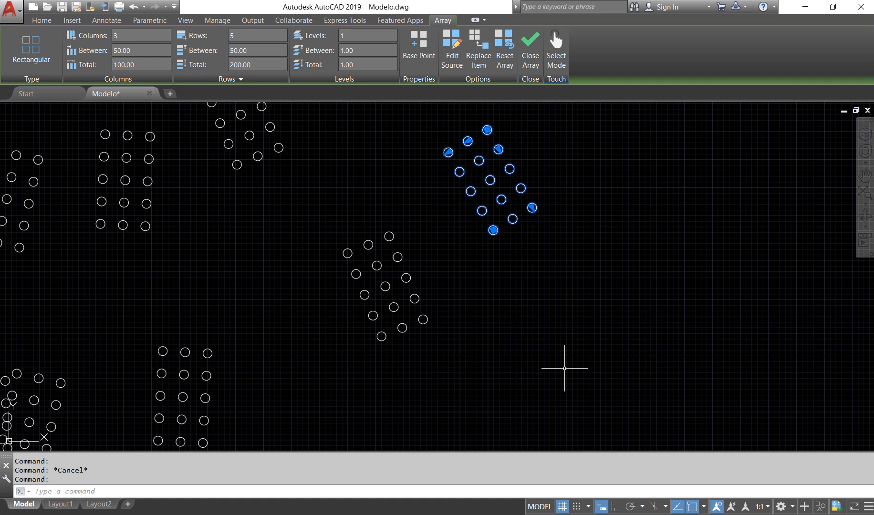
type("explode")
key("Return")
left_click(532, 208)
key("Escape")
Inspect one path array of small-circle groups in the central rings, including its curve, and clear the selection
scroll(657, 391, "down", 10)
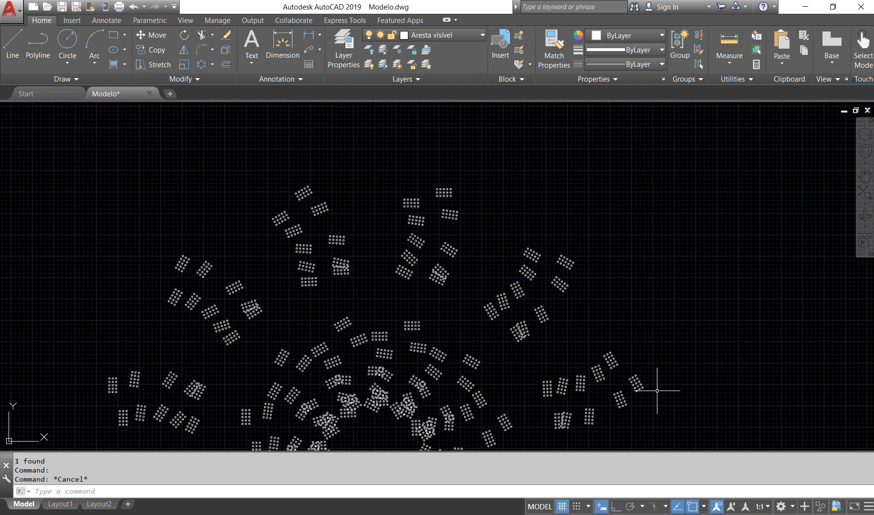
scroll(657, 390, "down", 5)
mouse_move(585, 389)
middle_mouse_down()
mouse_move(517, 335)
mouse_move(491, 261)
middle_mouse_up()
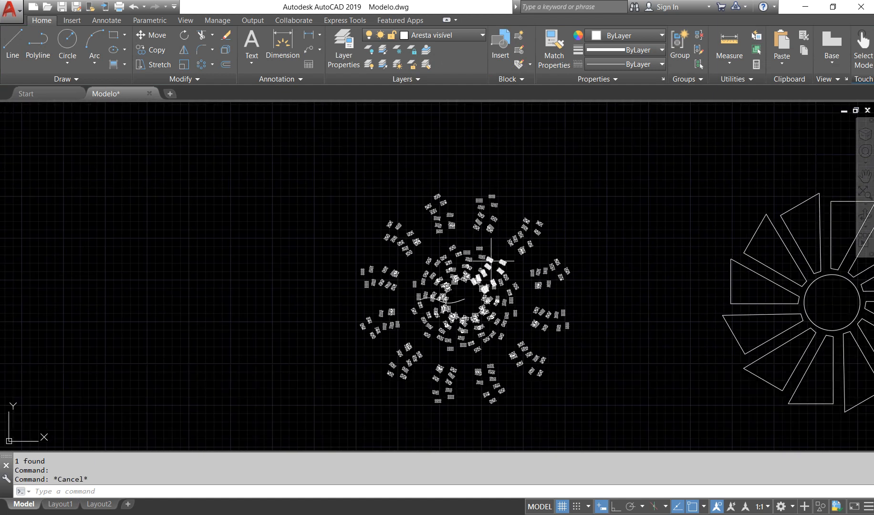
left_click(490, 261)
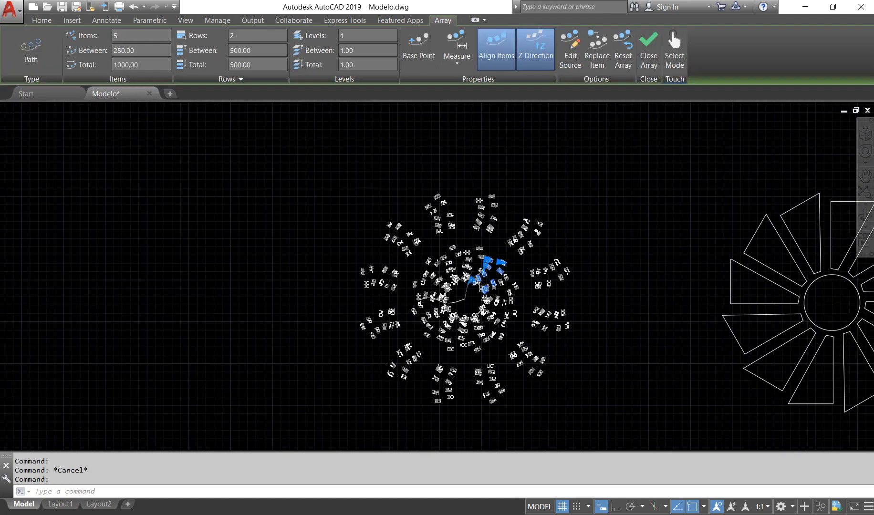
scroll(487, 257, "up", 8)
scroll(525, 210, "down", 7)
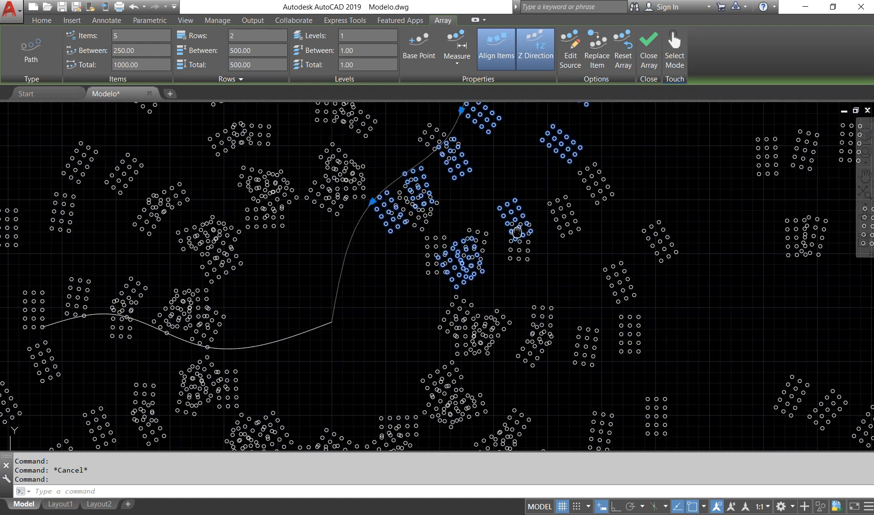
key("Escape")
Explode the outer-ring path array of small-circle groups directly above the central rings, just right of the vertical axis
left_click(543, 224)
scroll(572, 202, "up", 3)
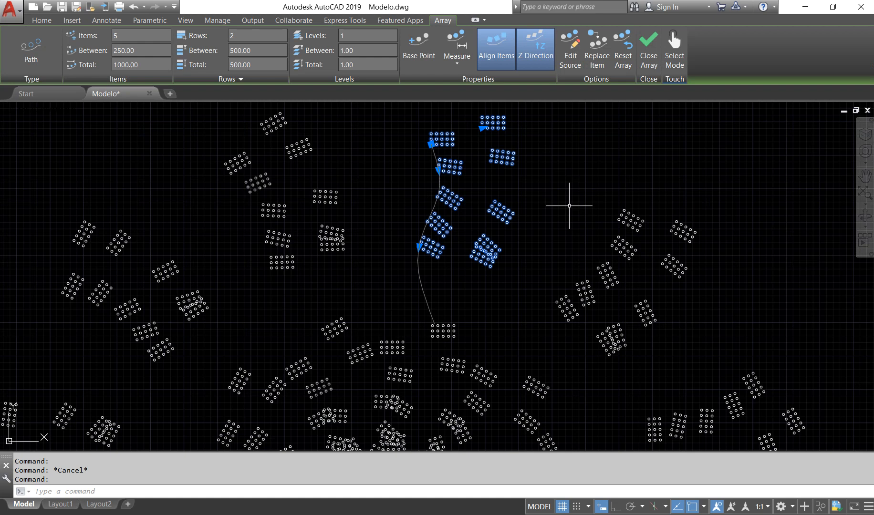
scroll(548, 206, "up", 4)
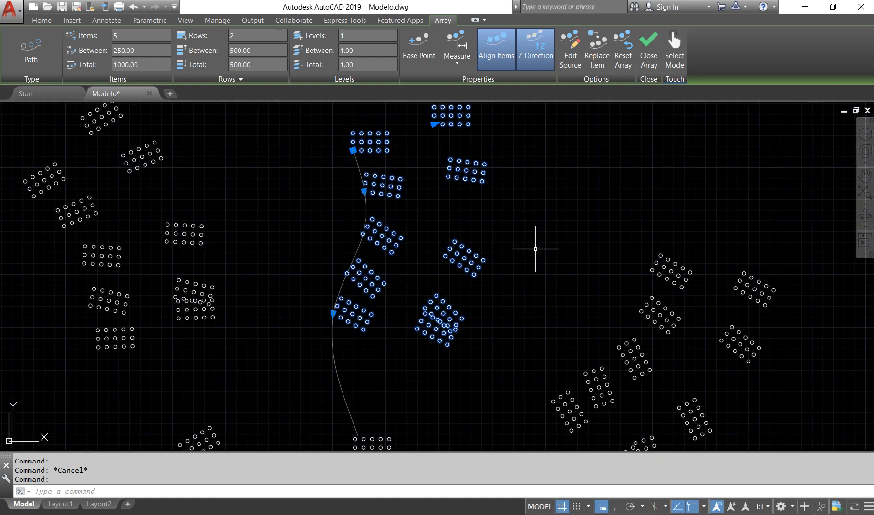
type("explode")
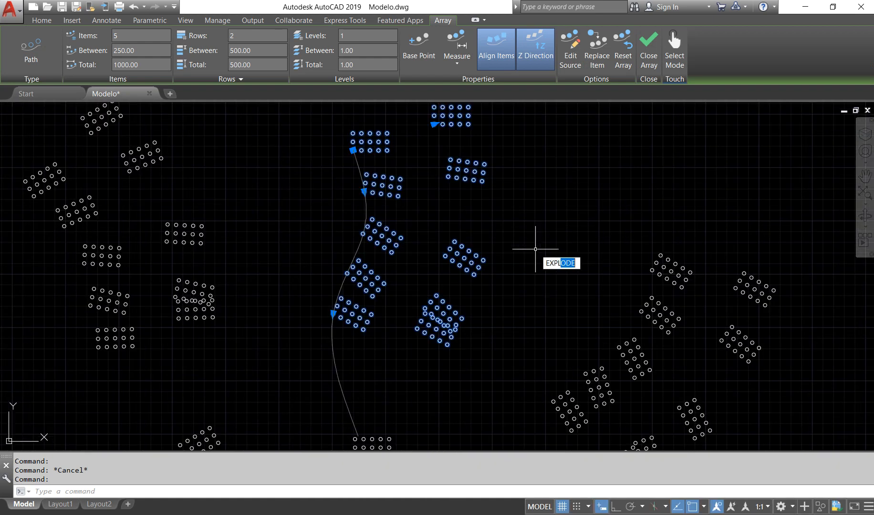
key("Return")
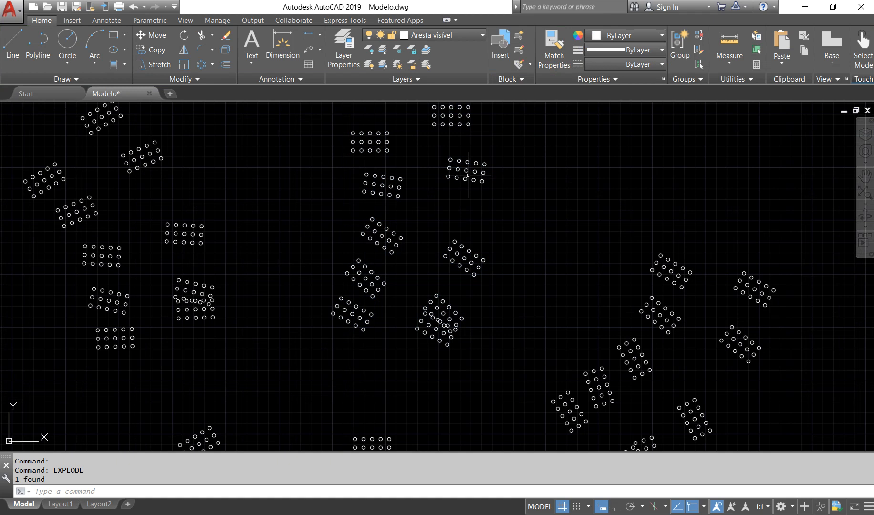
Explode the second-highest rectangular array in the right-hand row of the separated path array and select one of its circles
left_click(465, 170)
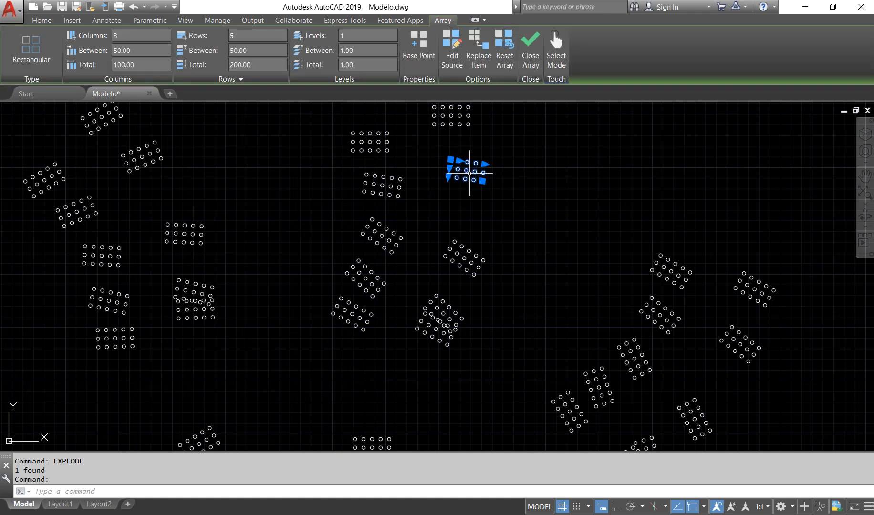
type("expl")
key("Return")
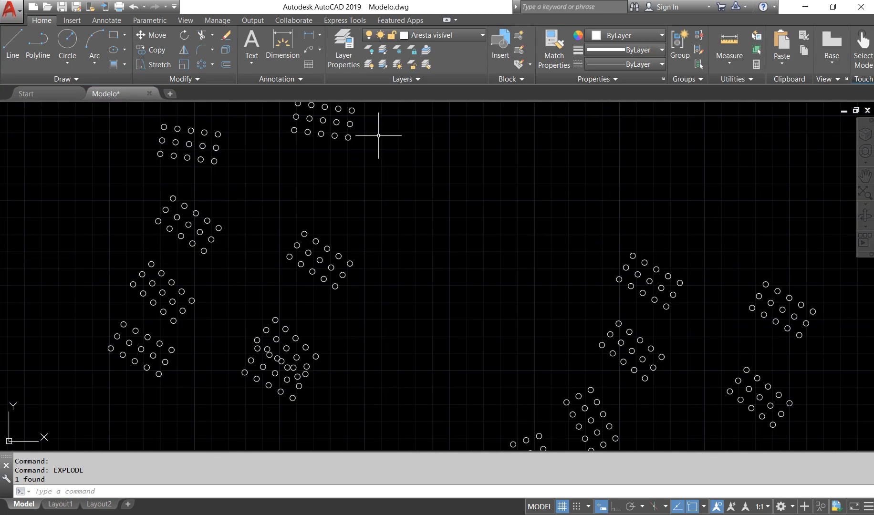
left_click(348, 138)
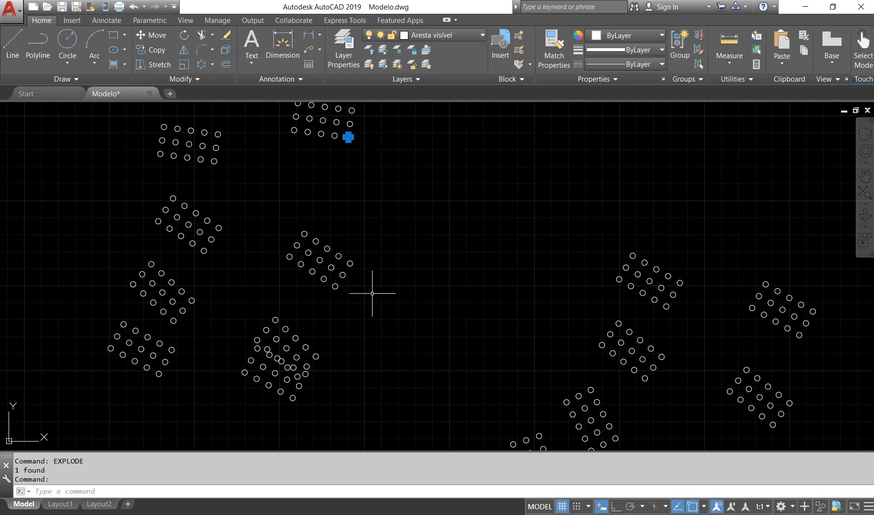
Check one outer edge of a wedge on the left side of the wedge pattern as a separate line, and clear the selection
scroll(454, 266, "down", 8)
middle_click_drag(487, 330, 470, 251)
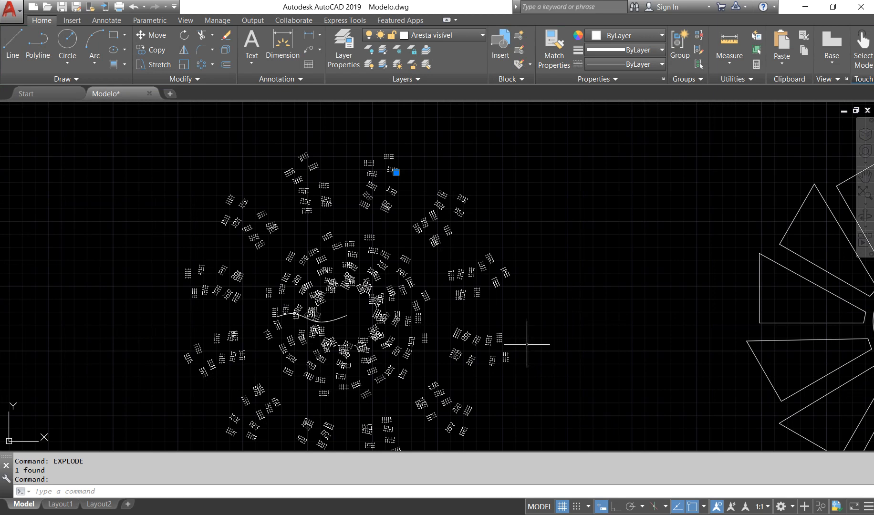
scroll(511, 395, "down", 2)
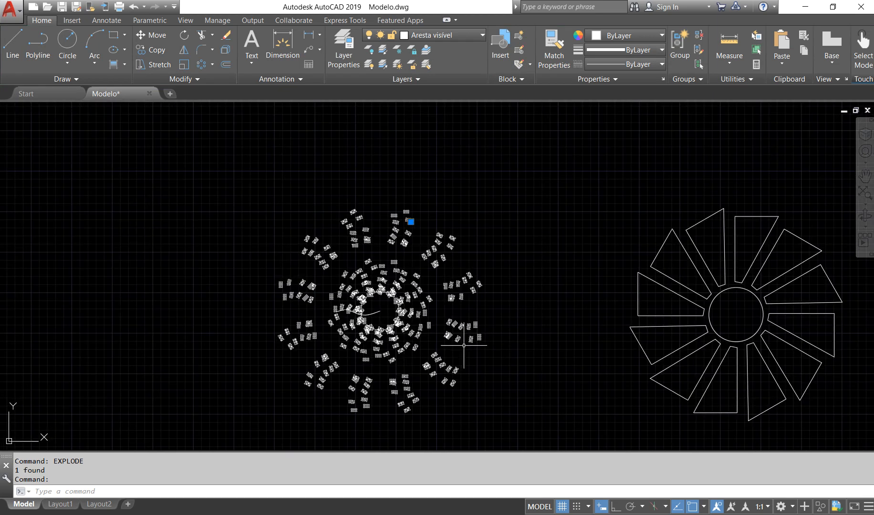
middle_click_drag(690, 350, 570, 353)
left_click(522, 294)
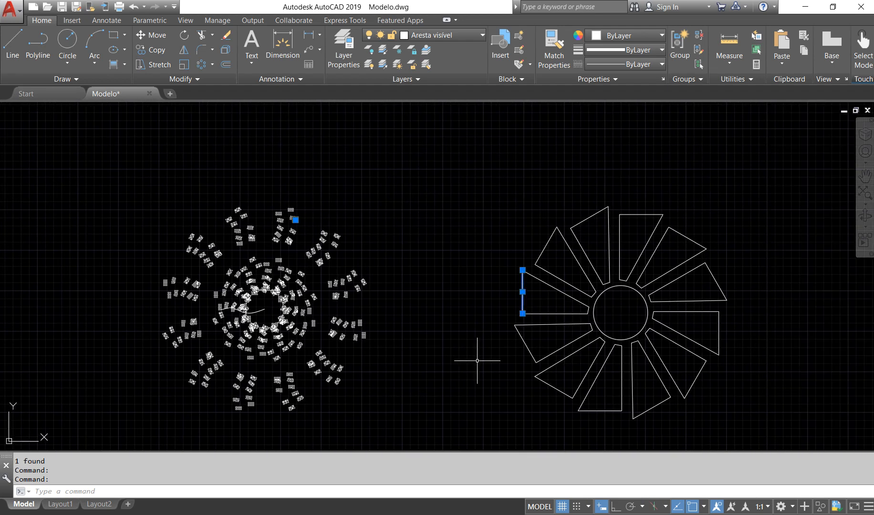
key("Escape")
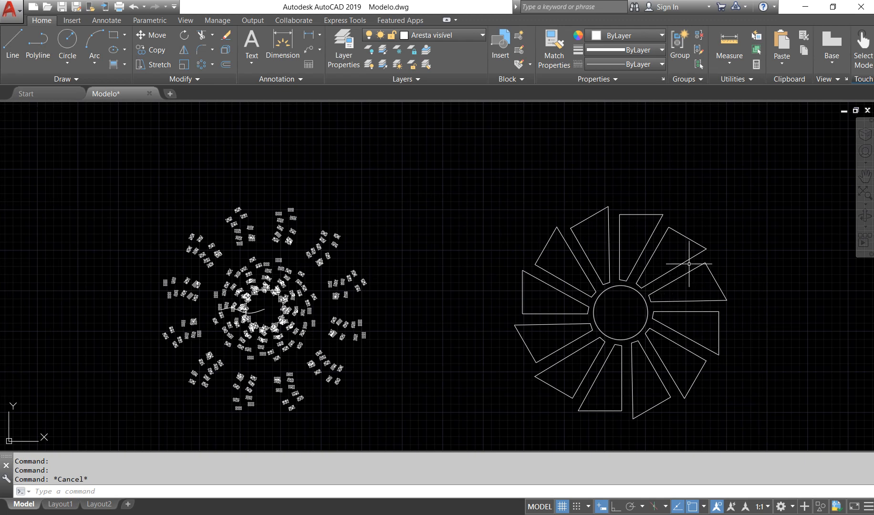
Join the four separate edges of the second wedge clockwise from the top into one polyline
scroll(740, 310, "up", 2)
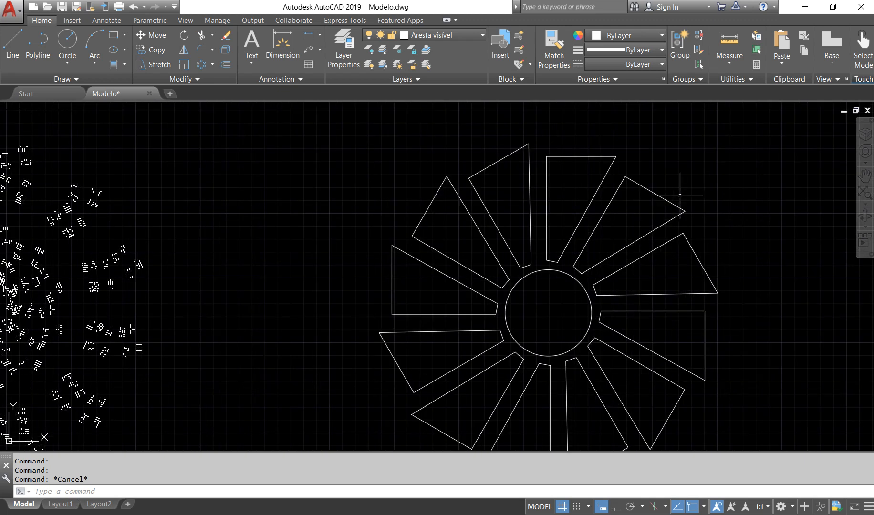
left_click(665, 199)
left_click(655, 228)
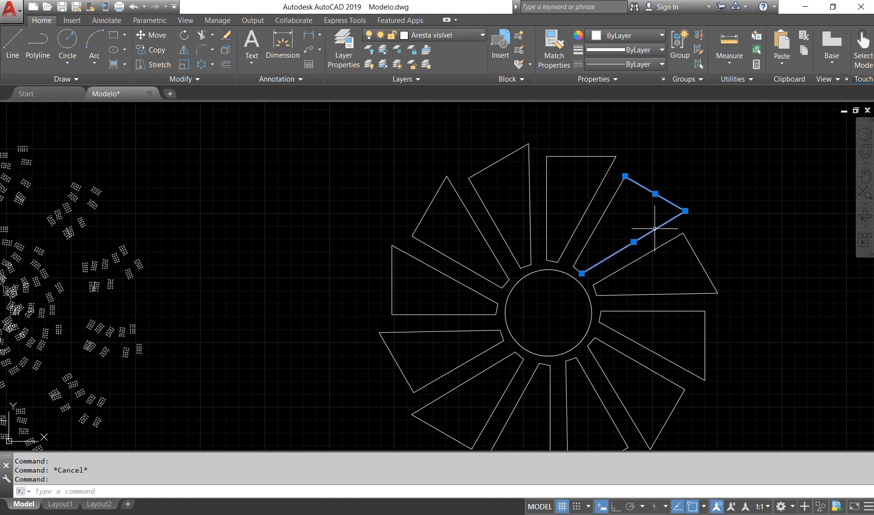
left_click(577, 270)
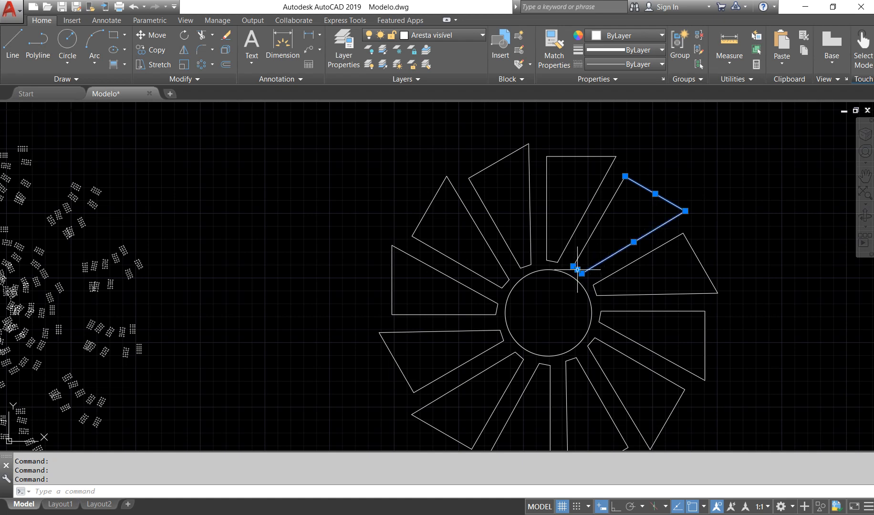
left_click(586, 243)
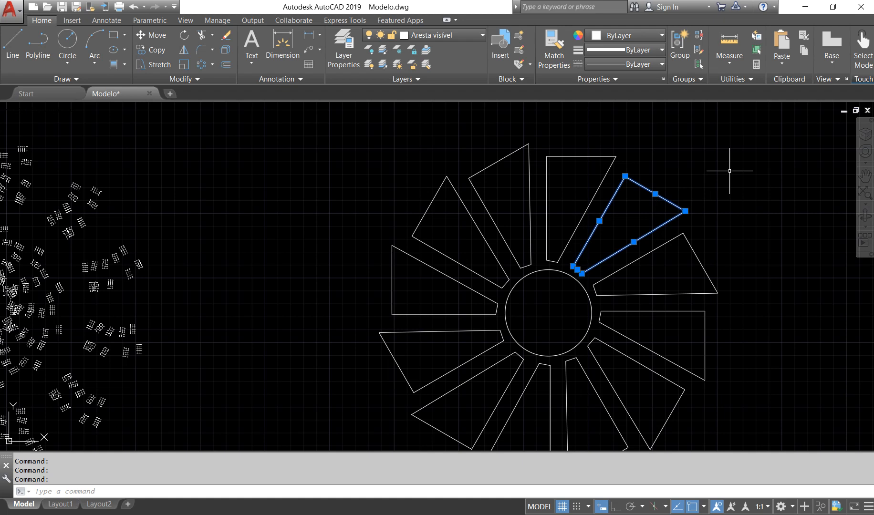
type("joi")
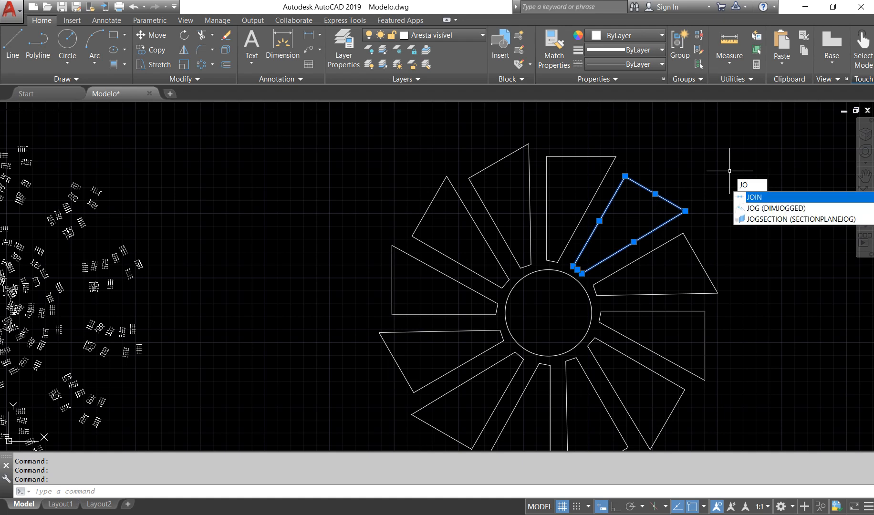
key("BackSpace")
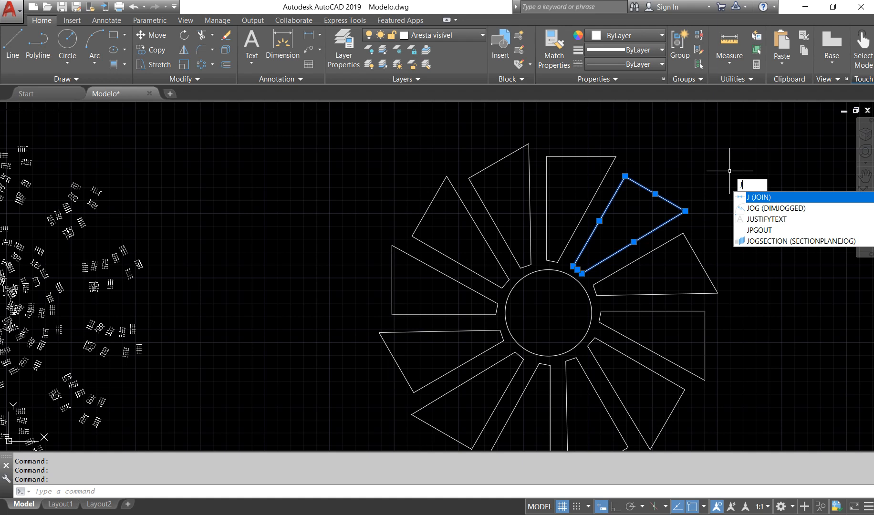
key("BackSpace")
type("J")
key("Return")
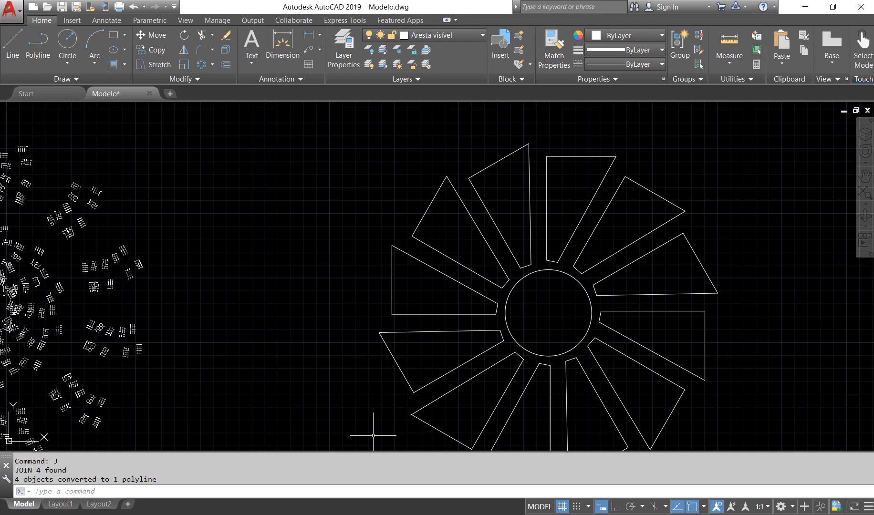
Review the Join result in the command history and compare the joined wedge with a loose edge of the neighbouring wedge
left_click_drag(23, 479, 149, 479)
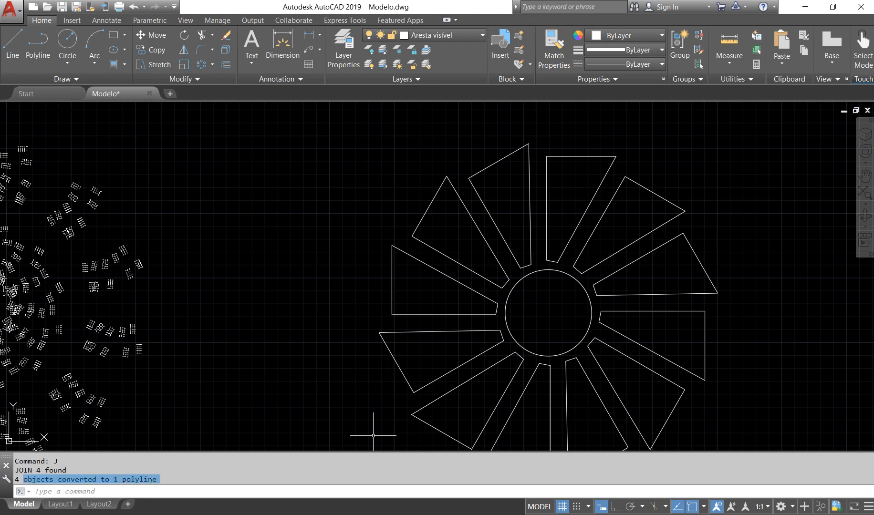
left_click(286, 472)
left_click(251, 394)
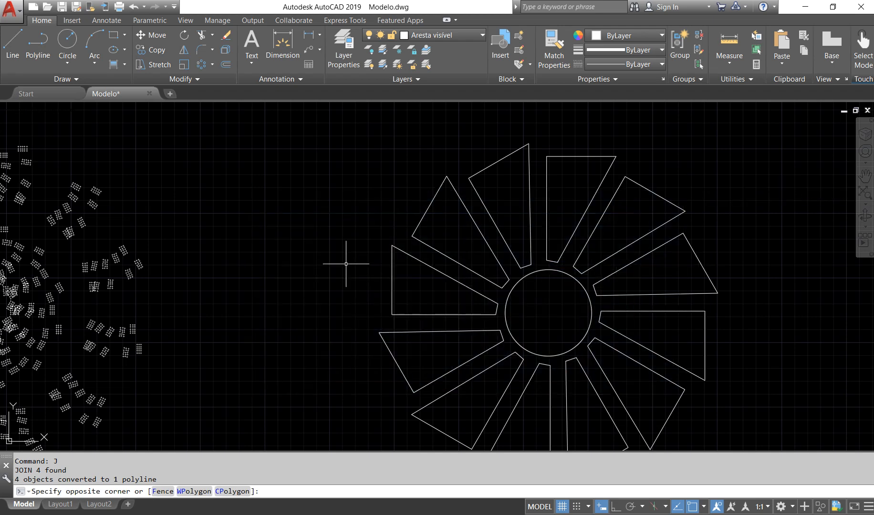
key("Escape")
left_click(657, 194)
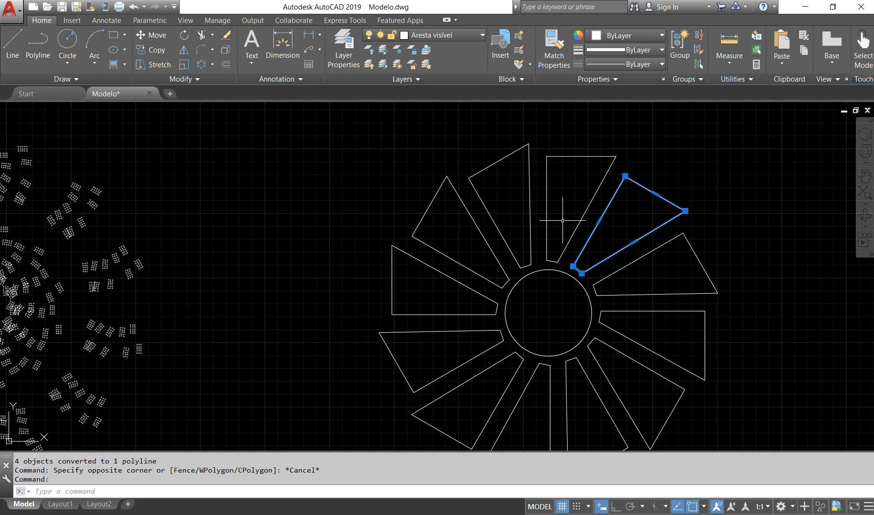
left_click(547, 222)
Join all the loose edges of the entire wedge pattern into polylines in a single Join operation
scroll(448, 238, "down", 3)
left_click(570, 383)
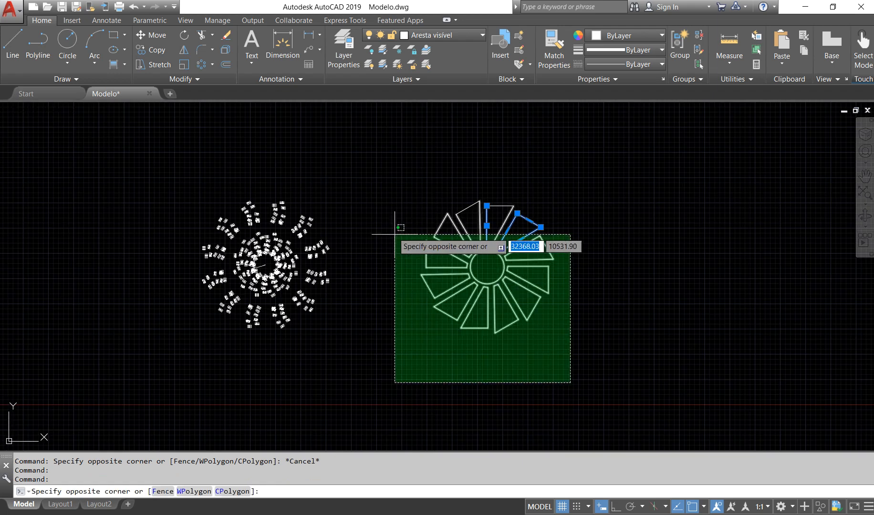
left_click(390, 158)
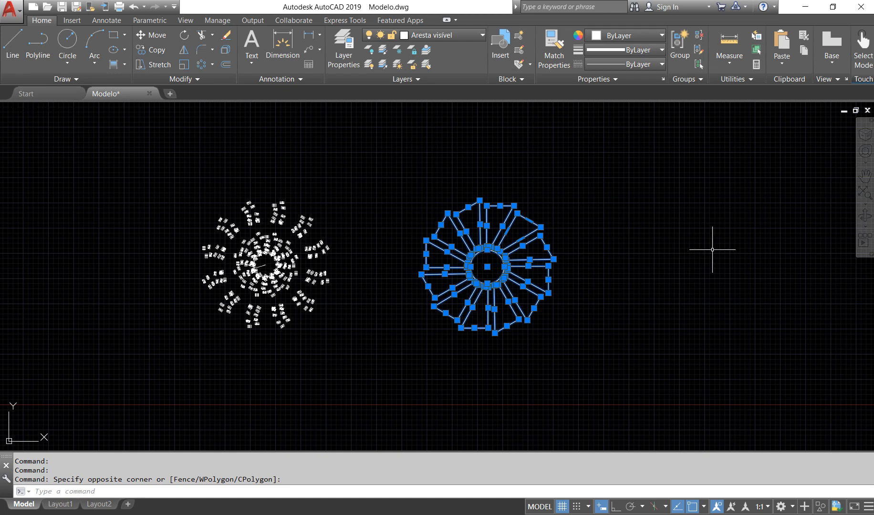
type("JO")
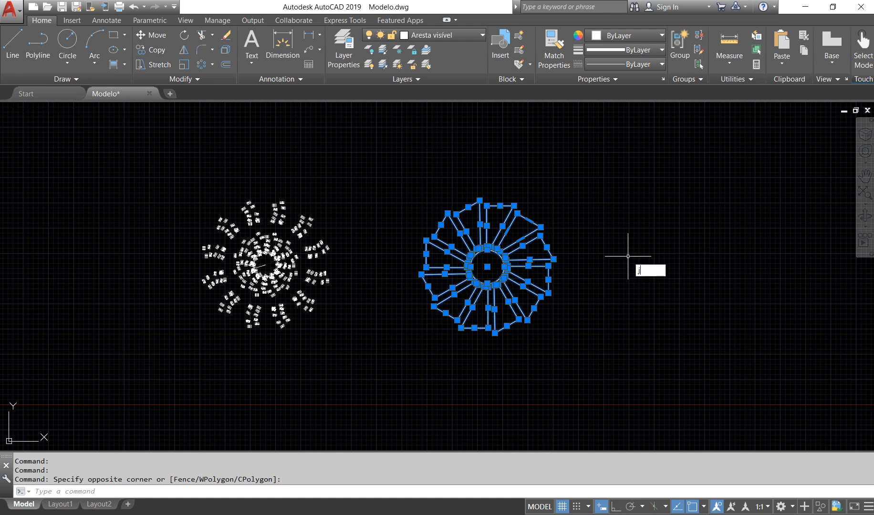
key("Return")
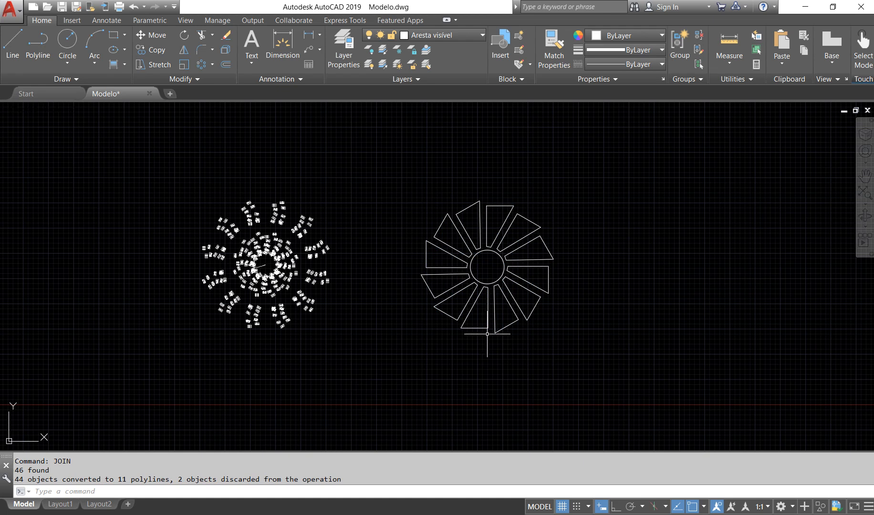
Check the joined wedges on the lower and left sides of the pattern one after another, and clear the selection
left_click(510, 312)
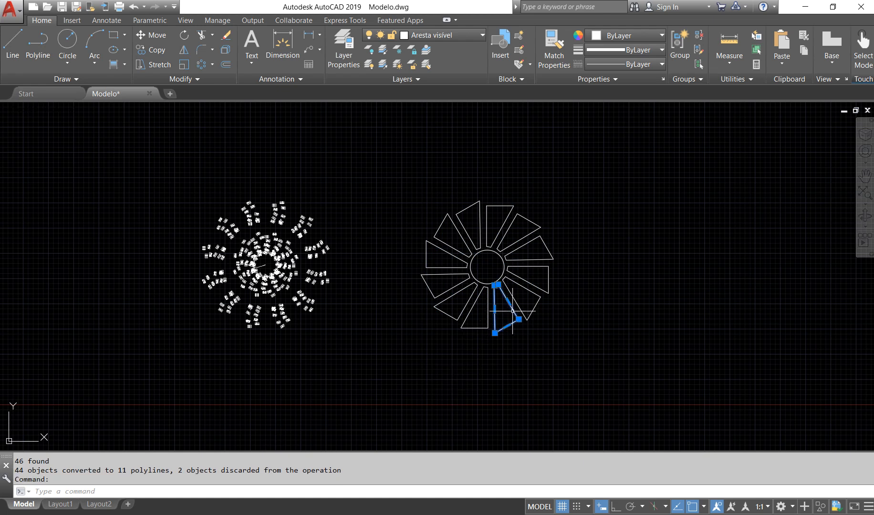
left_click(487, 314)
left_click(446, 313)
left_click(430, 297)
left_click(427, 256)
left_click(443, 233)
left_click(439, 227)
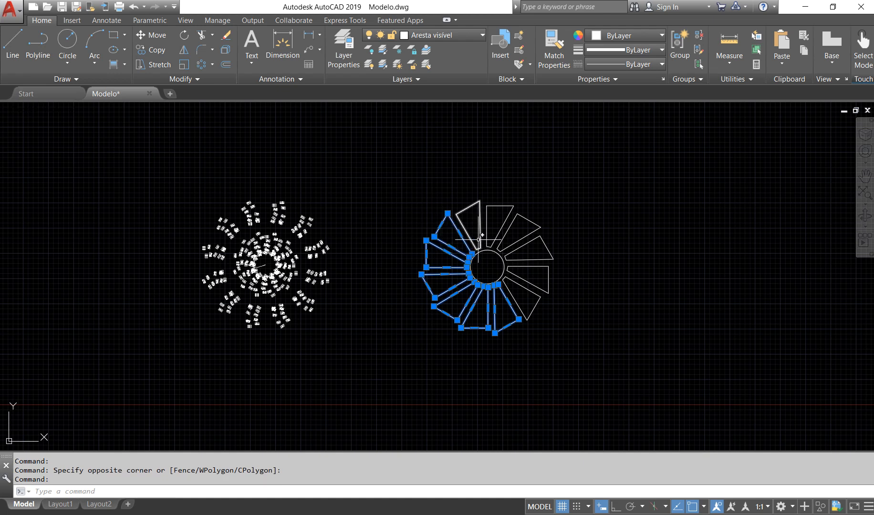
key("Escape")
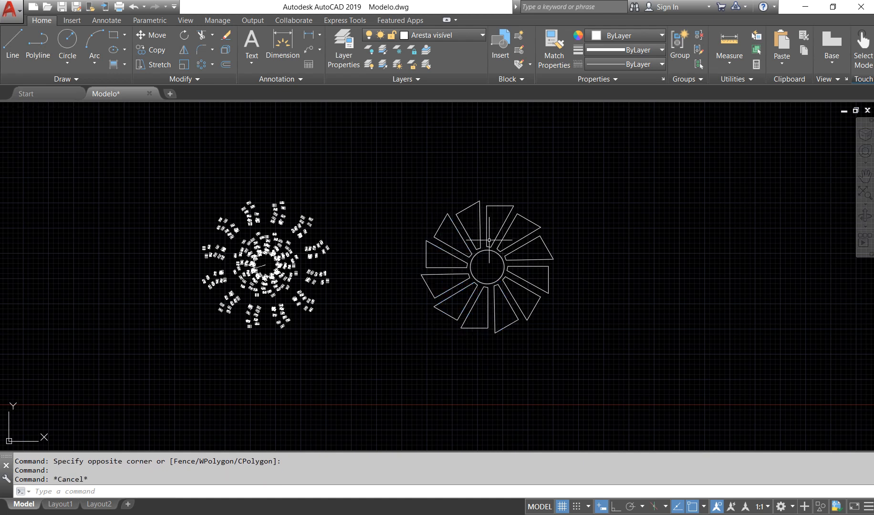
Try to Join the whole pattern of already joined wedges together with the central circle
left_click(582, 368)
left_click(405, 190)
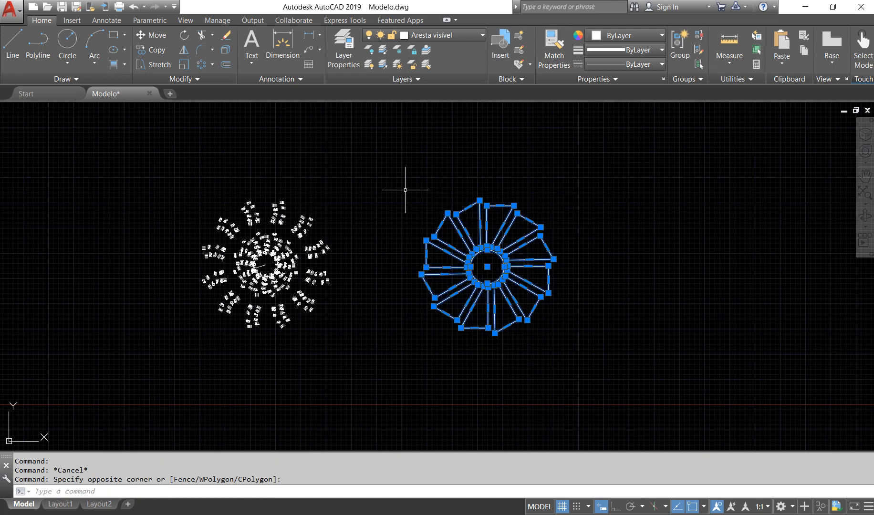
type("j")
key("Return")
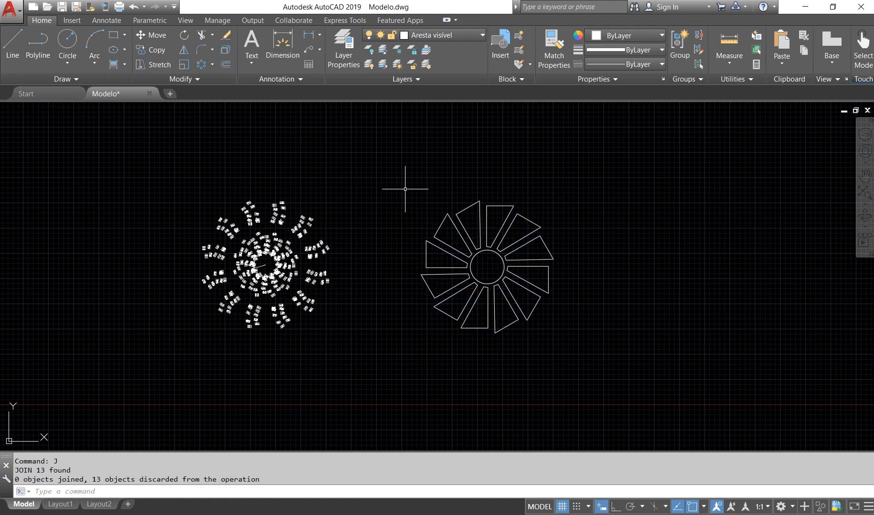
Examine the upper-left wedge up close, including the gap between its inner end and the central circle
left_click(453, 221)
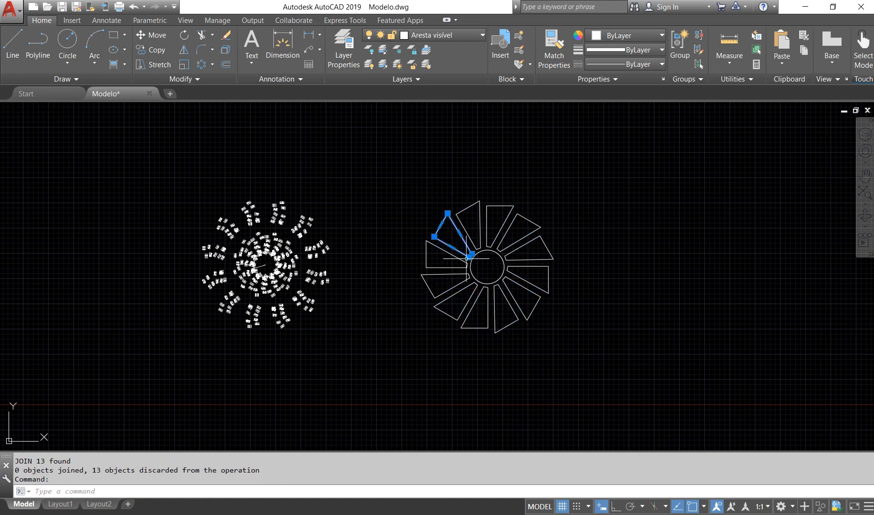
scroll(473, 275, "up", 2)
scroll(478, 224, "up", 3)
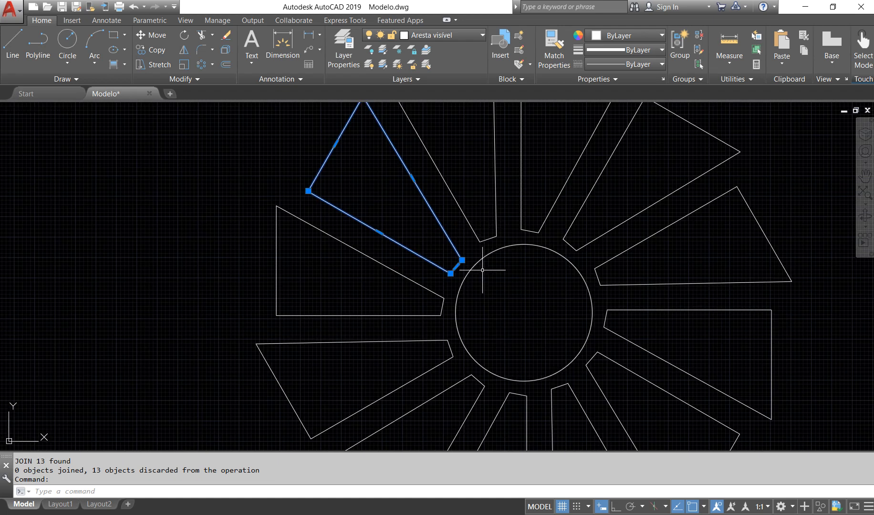
scroll(457, 248, "down", 2)
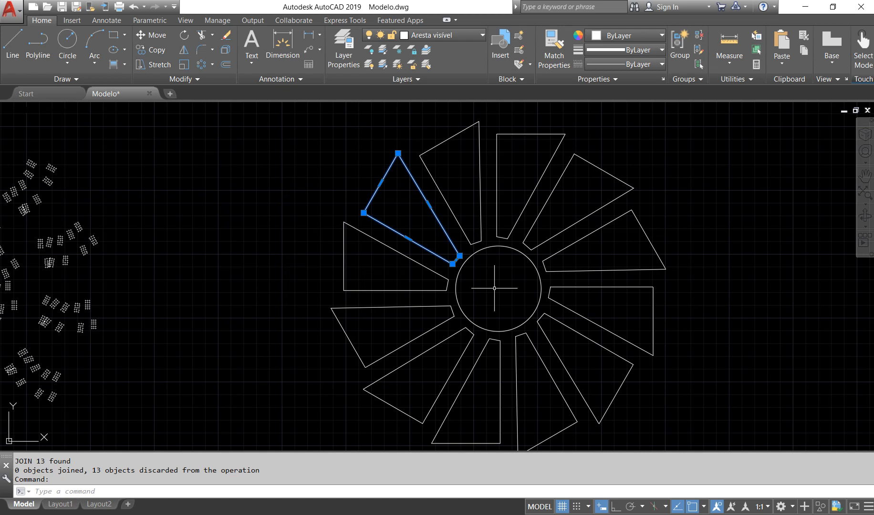
mouse_move(459, 255)
Undo the last two Join operations on the wedge pattern
key("ctrl+z")
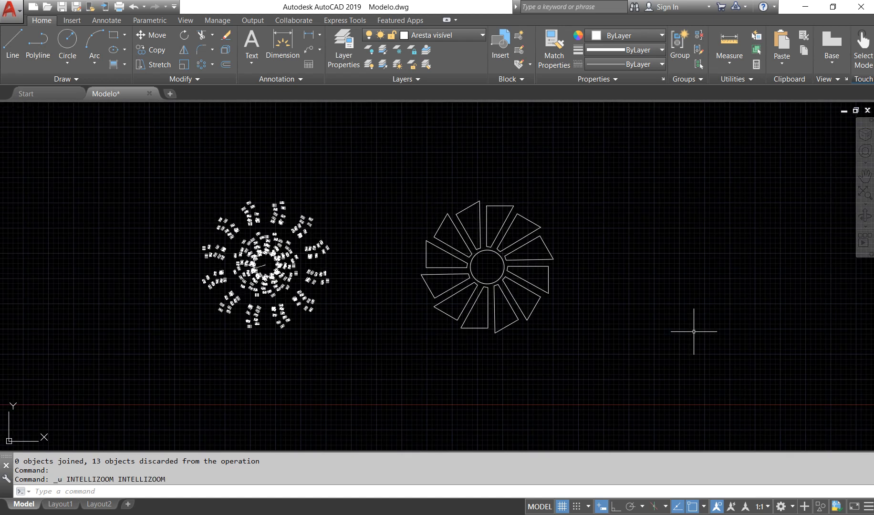
key("ctrl+z")
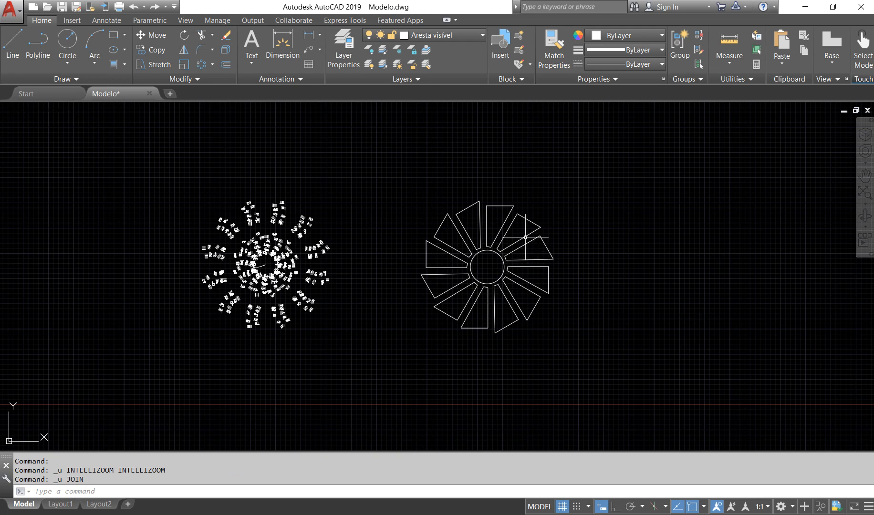
key("ctrl+z")
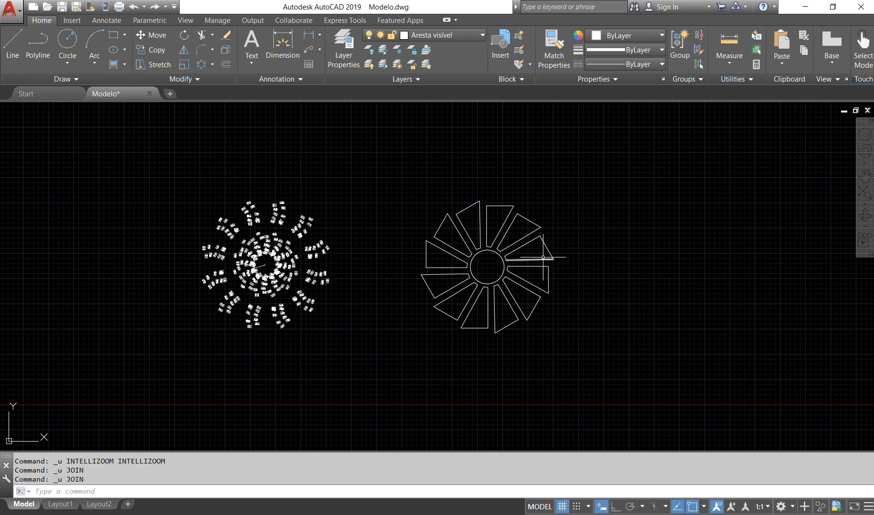
Draw a line connecting the nearest outer corners of the two neighbouring wedges on the pattern's right side
scroll(542, 259, "up", 4)
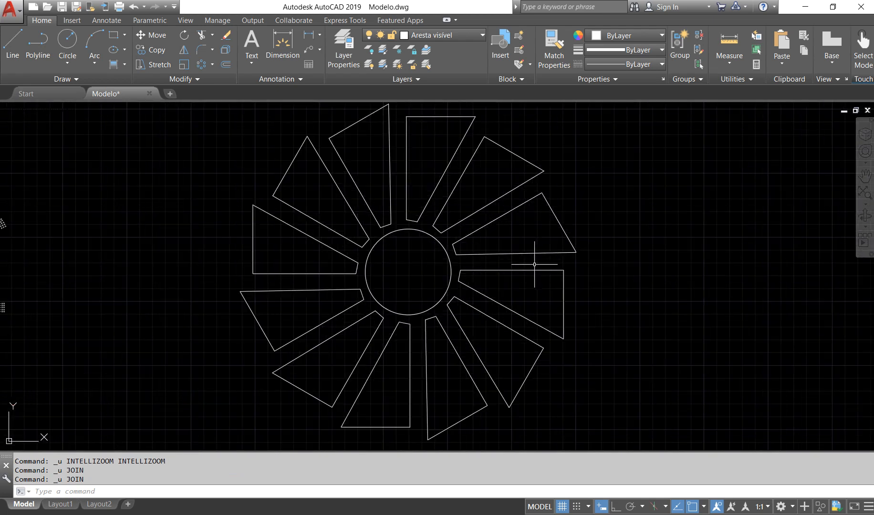
left_click(12, 42)
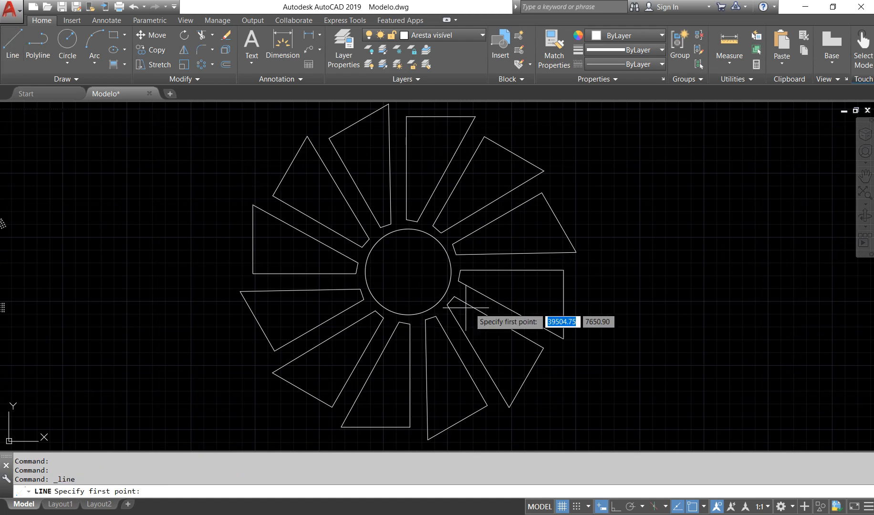
left_click(576, 253)
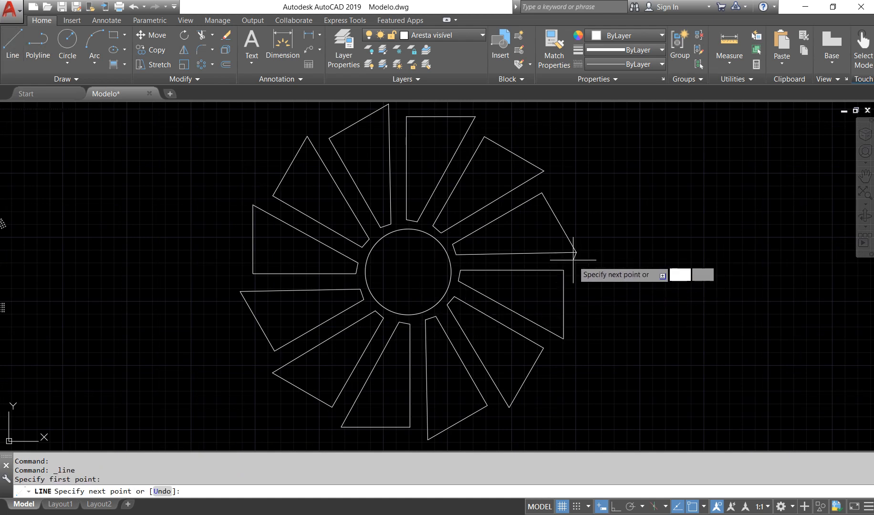
left_click(563, 270)
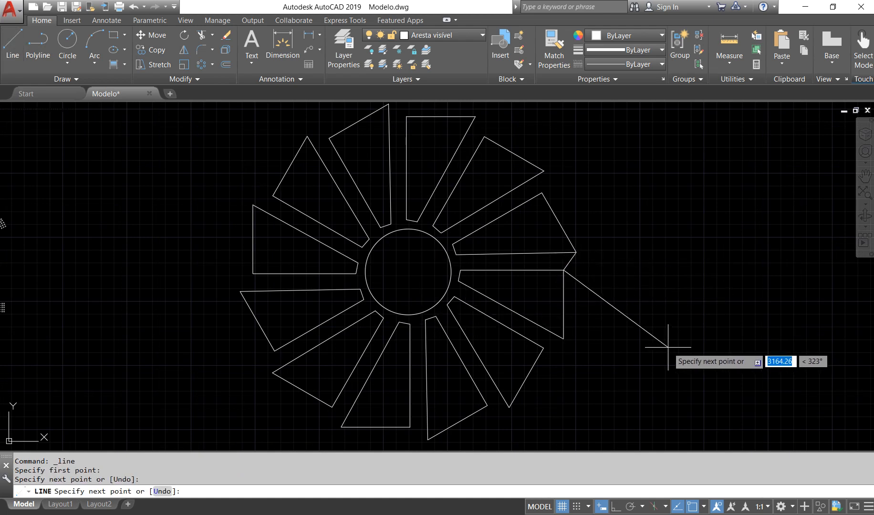
key("Return")
Join the entire wedge pattern, including the connecting line and the central circle, in one Join operation
left_click(636, 354)
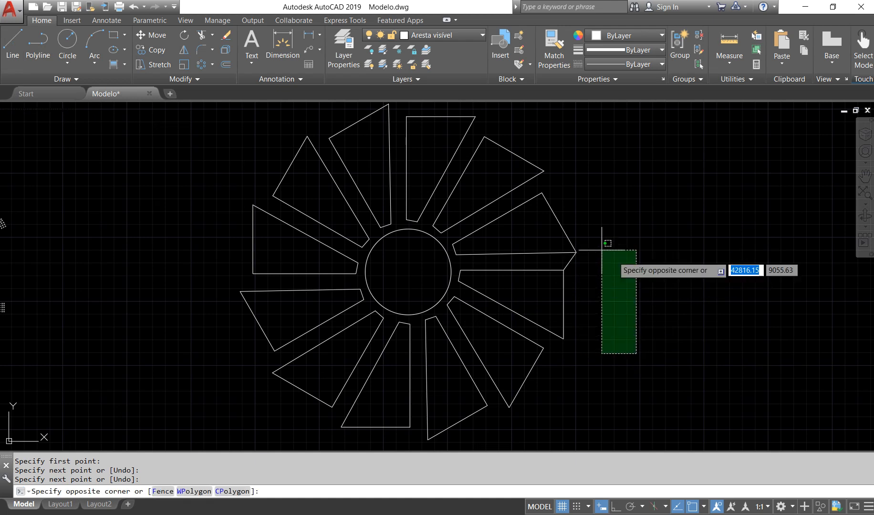
scroll(688, 378, "down", 4)
left_click(678, 364)
left_click(677, 420)
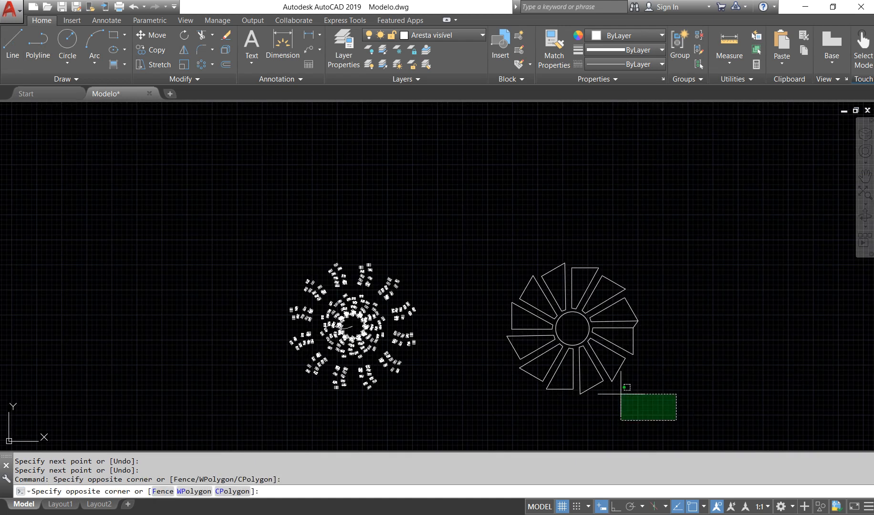
left_click(460, 223)
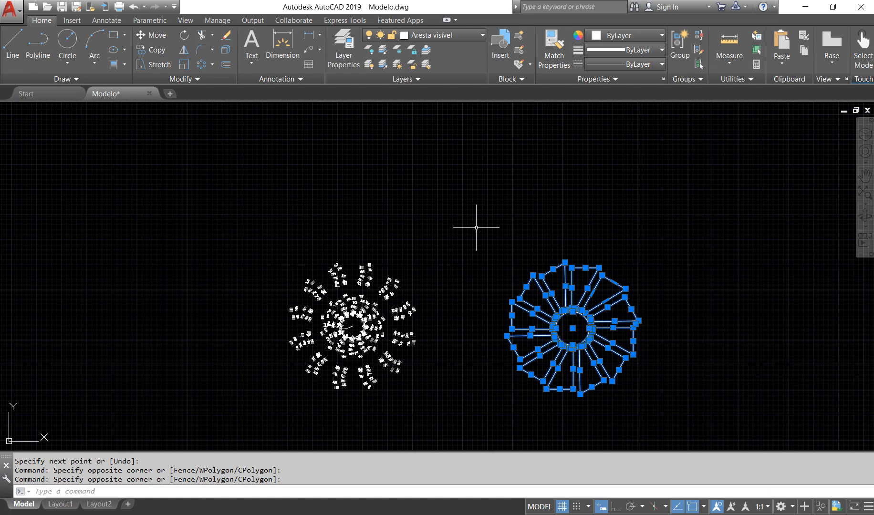
type("j")
key("Return")
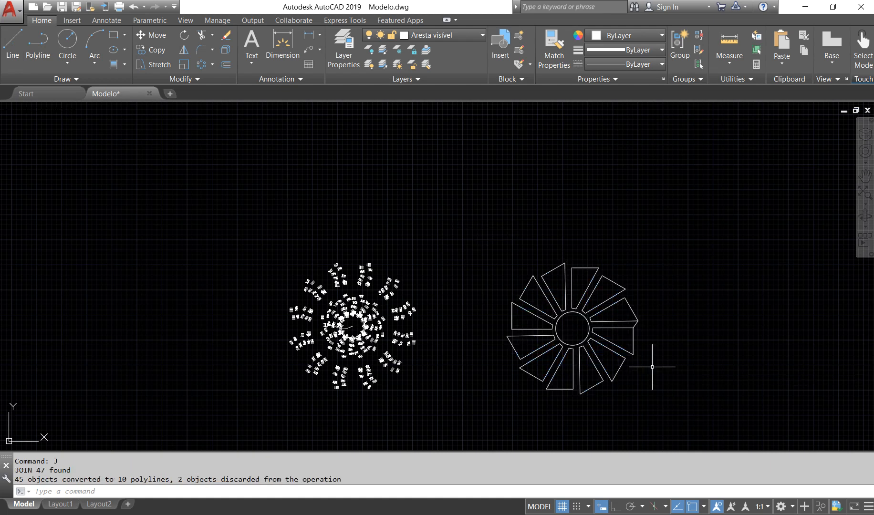
Check whether the two wedges linked by the connecting line act as one object, and clear the selection
scroll(718, 353, "up", 7)
scroll(611, 311, "down", 2)
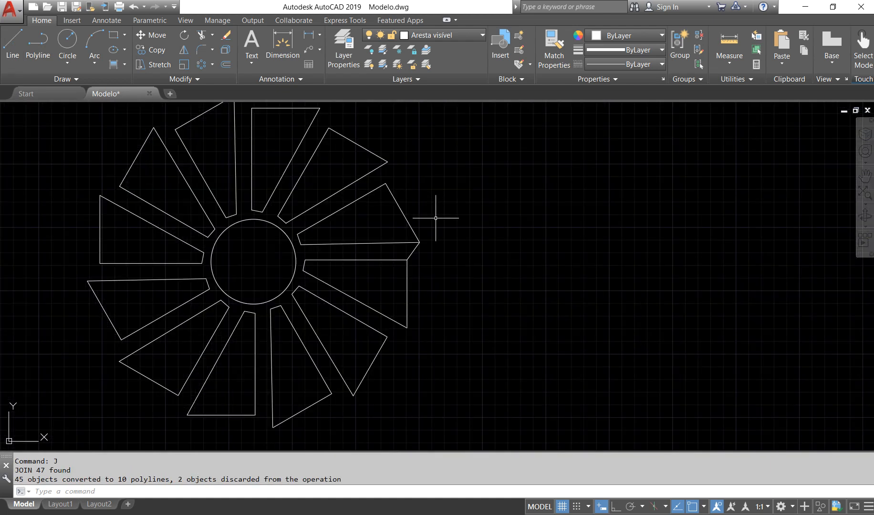
left_click(409, 223)
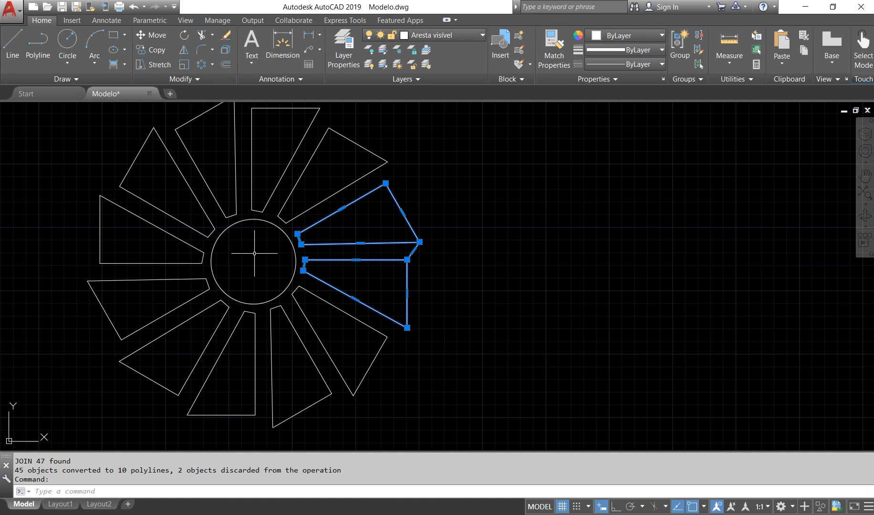
key("Escape")
scroll(254, 253, "down", 4)
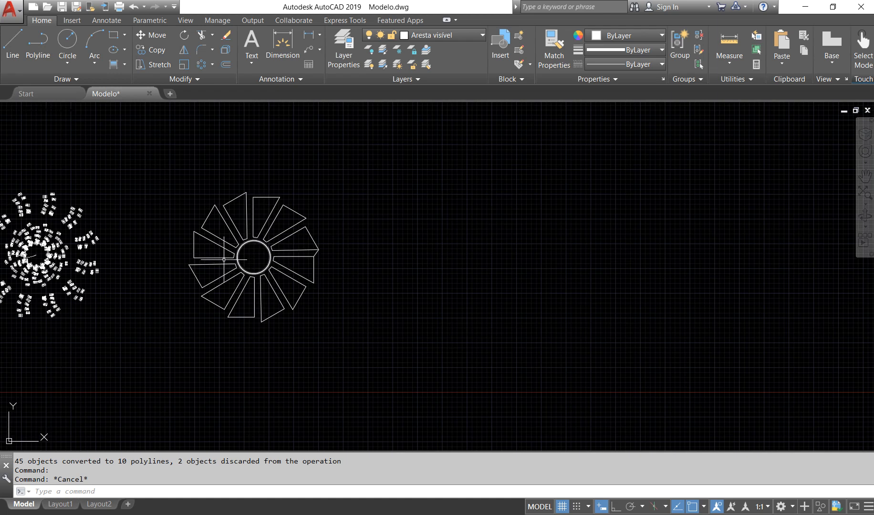
middle_click_drag(199, 277, 402, 331)
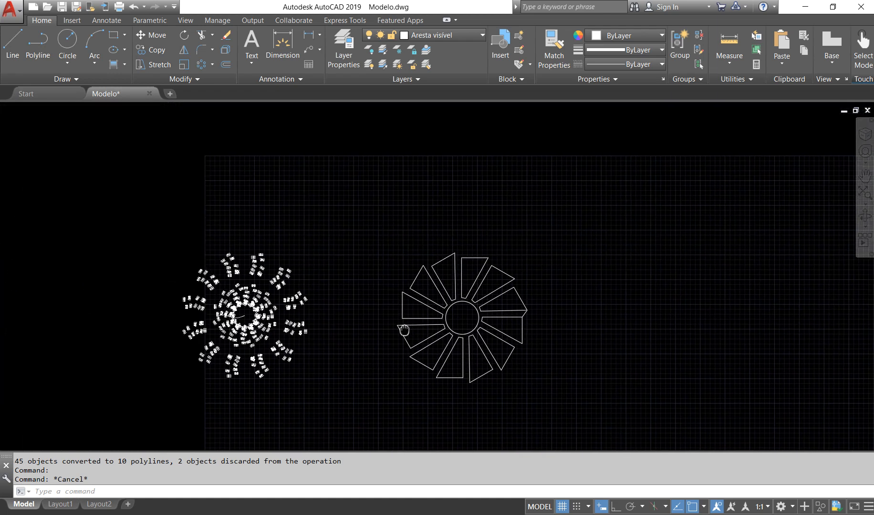
mouse_move(523, 273)
middle_mouse_down()
mouse_move(499, 282)
mouse_move(484, 274)
middle_mouse_up()
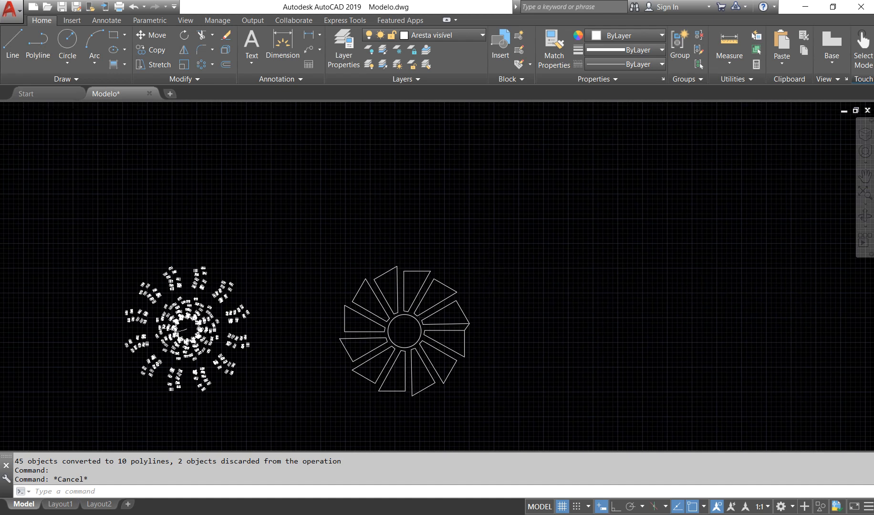
scroll(486, 270, "down", 2)
middle_click_drag(518, 302, 460, 325)
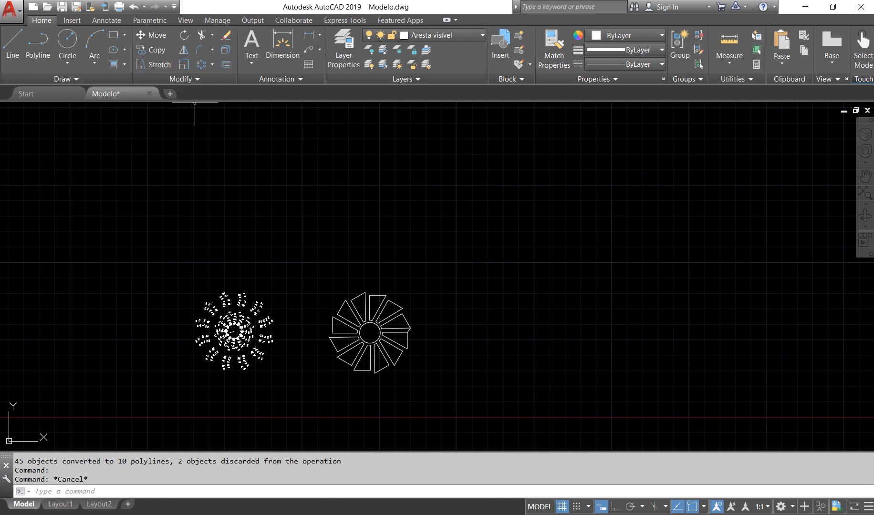
left_click(183, 79)
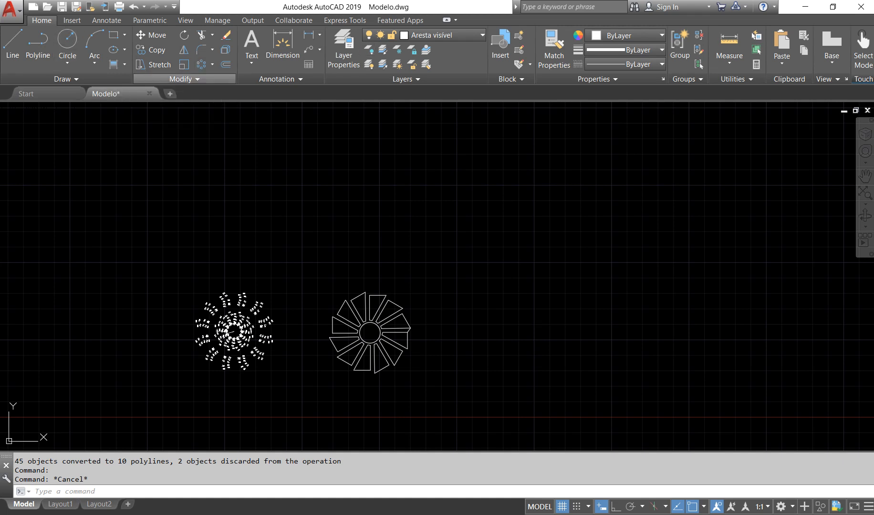
left_click(184, 79)
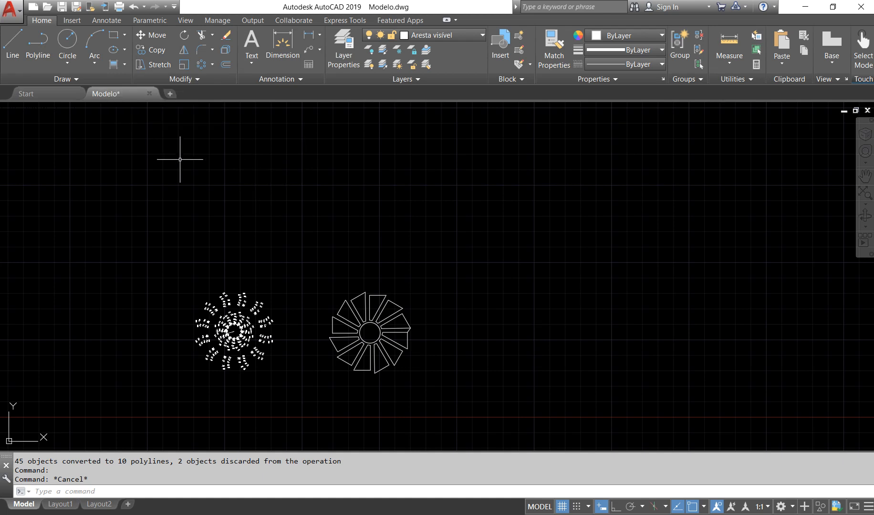
Draw a rectangle 200 long and 100 wide in the empty area above the two circular patterns
left_click(124, 35)
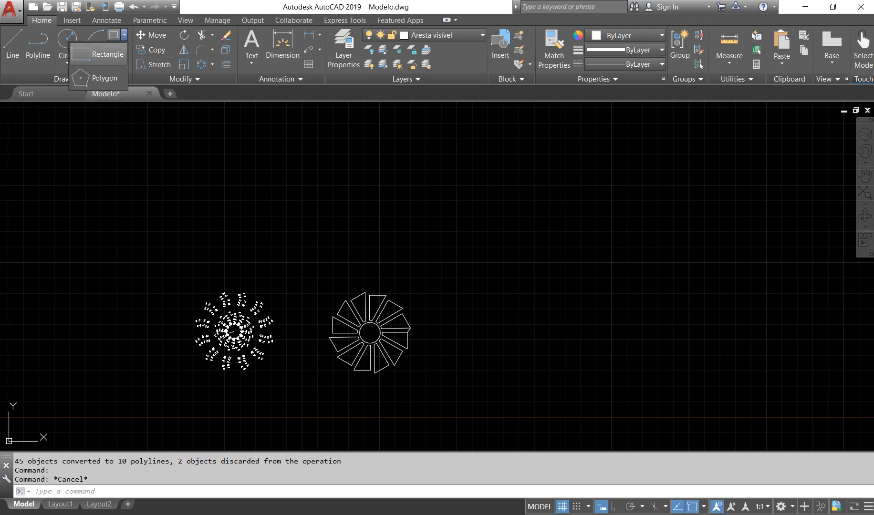
left_click(100, 54)
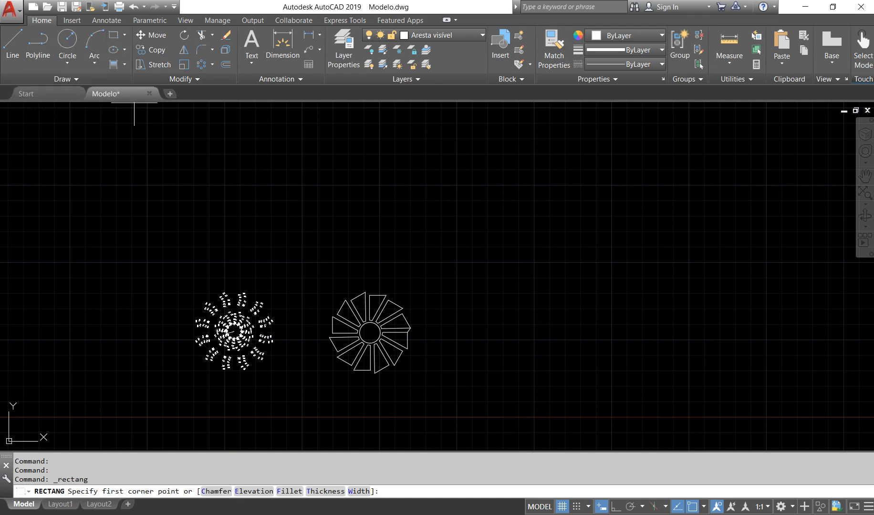
left_click(372, 170)
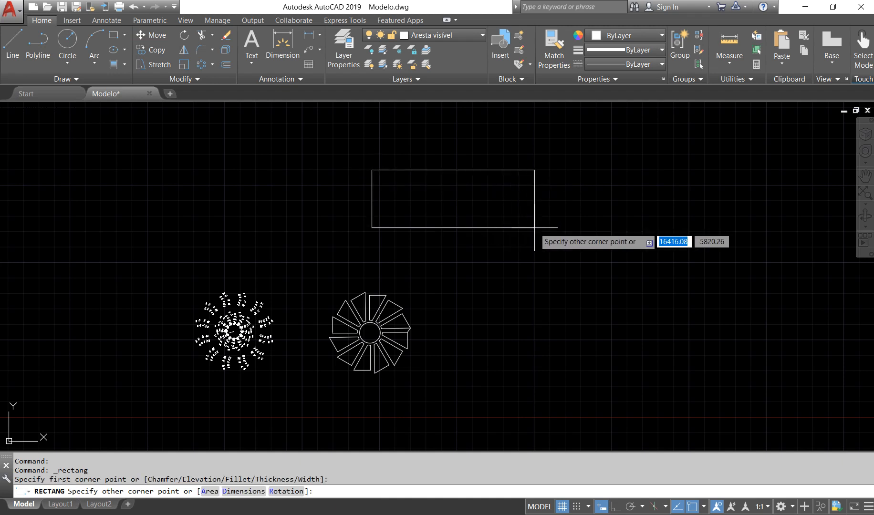
type("d")
key("Return")
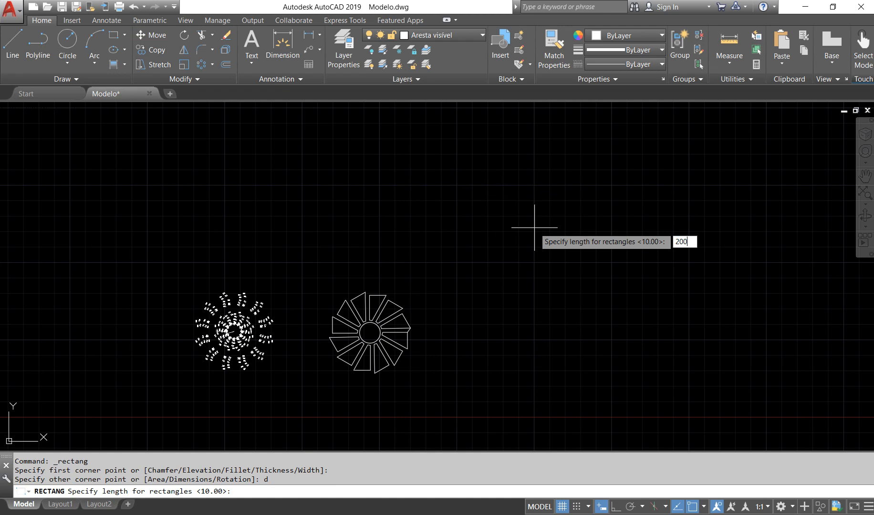
type("200")
key("Return")
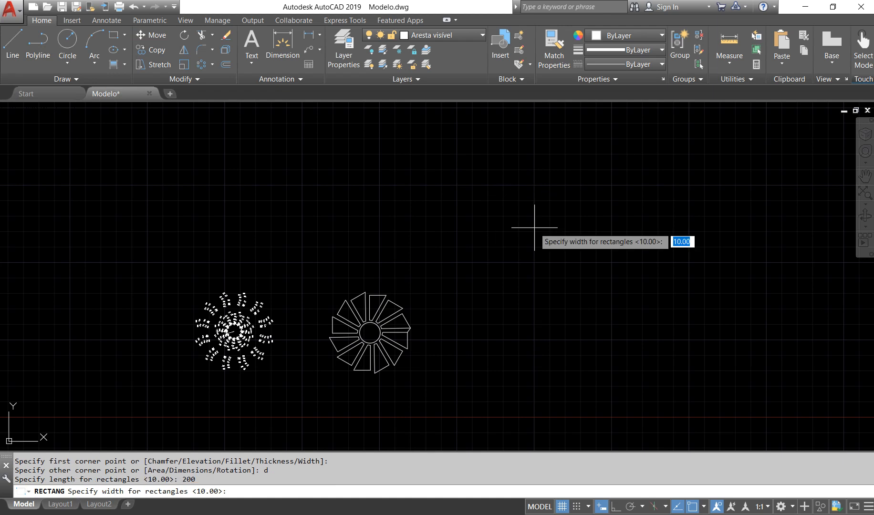
key("Return")
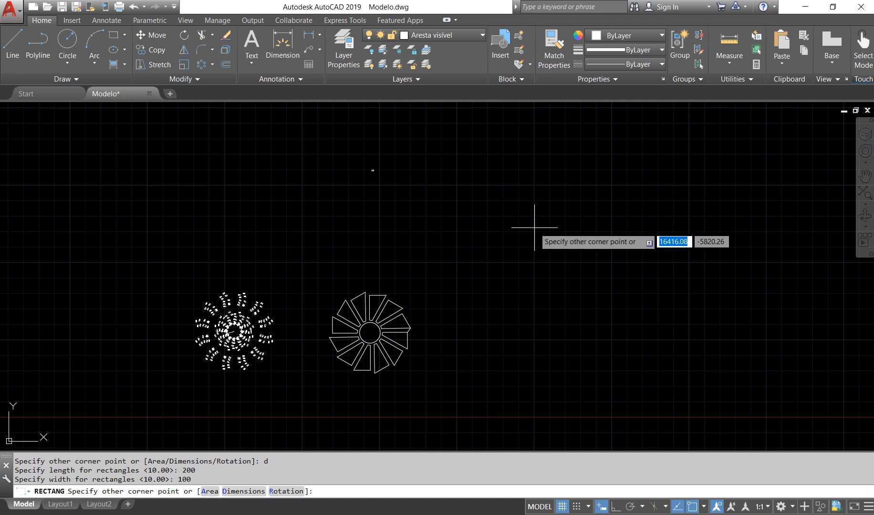
left_click(508, 223)
Copy the rectangle horizontally to the right of the original with Ortho on
scroll(381, 173, "up", 8)
middle_click_drag(341, 159, 338, 247)
scroll(309, 248, "up", 6)
scroll(385, 188, "up", 3)
mouse_move(400, 224)
middle_mouse_down()
mouse_move(370, 251)
mouse_move(366, 279)
mouse_move(382, 263)
middle_mouse_up()
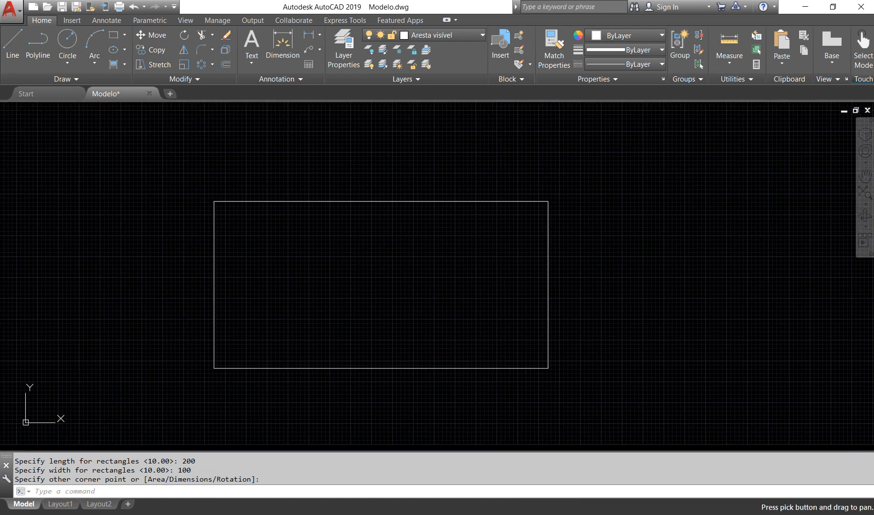
left_click(358, 203)
scroll(549, 306, "down", 2)
middle_click_drag(572, 297, 448, 276)
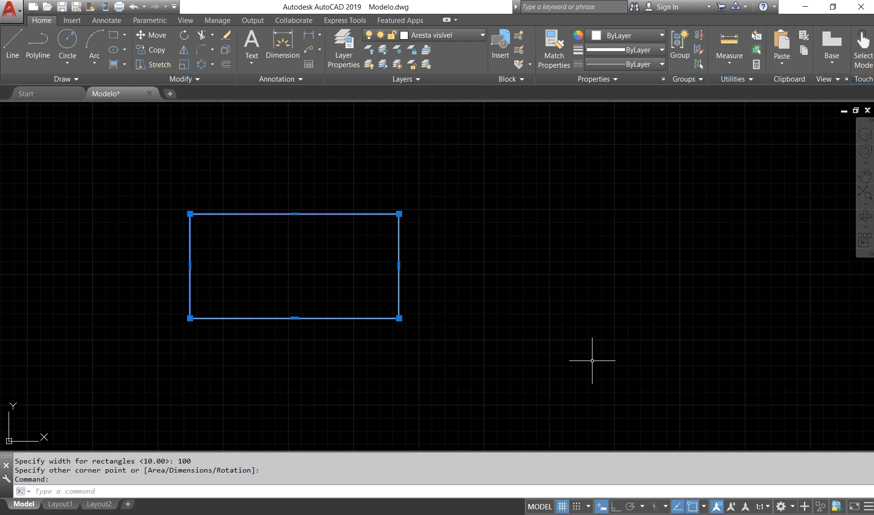
type("CO")
key("Return")
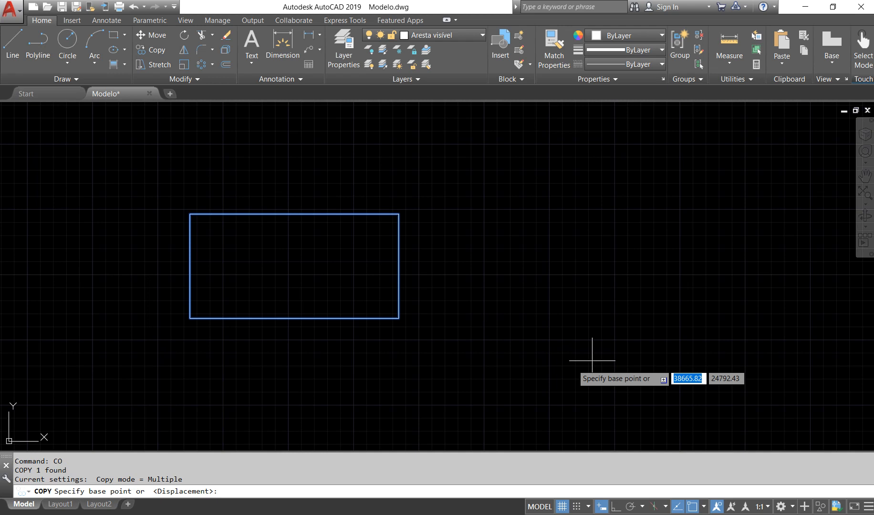
left_click(520, 365)
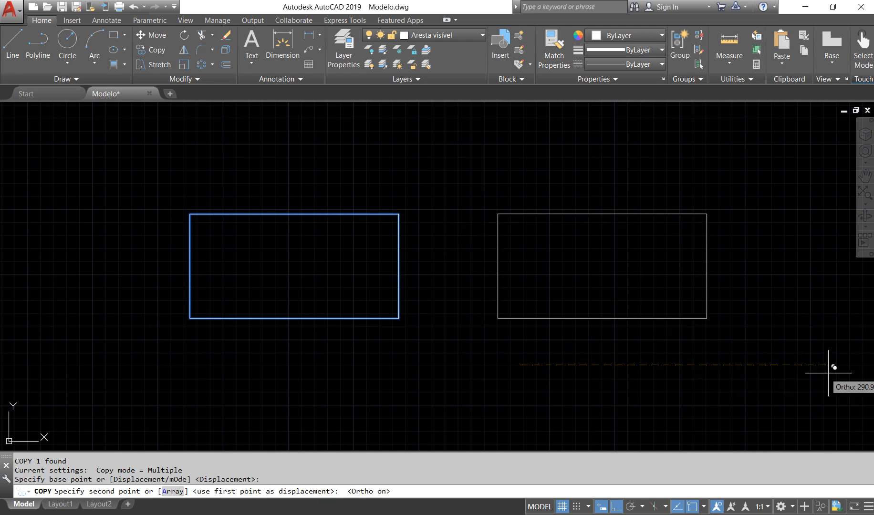
left_click(866, 367)
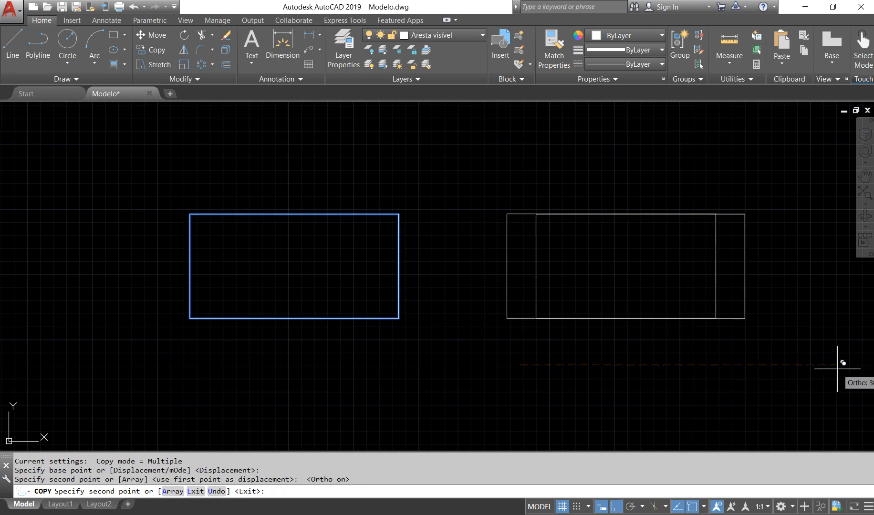
Finish the copy and explode the right-hand rectangle into separate lines
key("Escape")
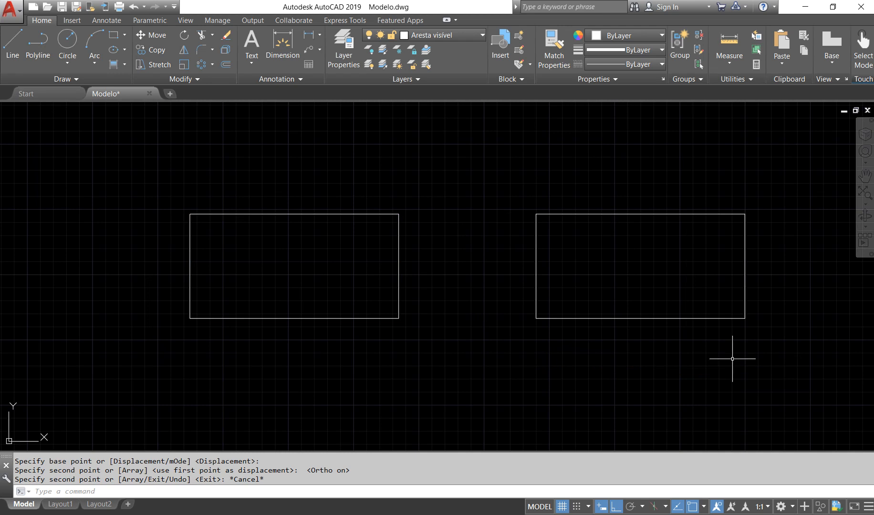
left_click(782, 357)
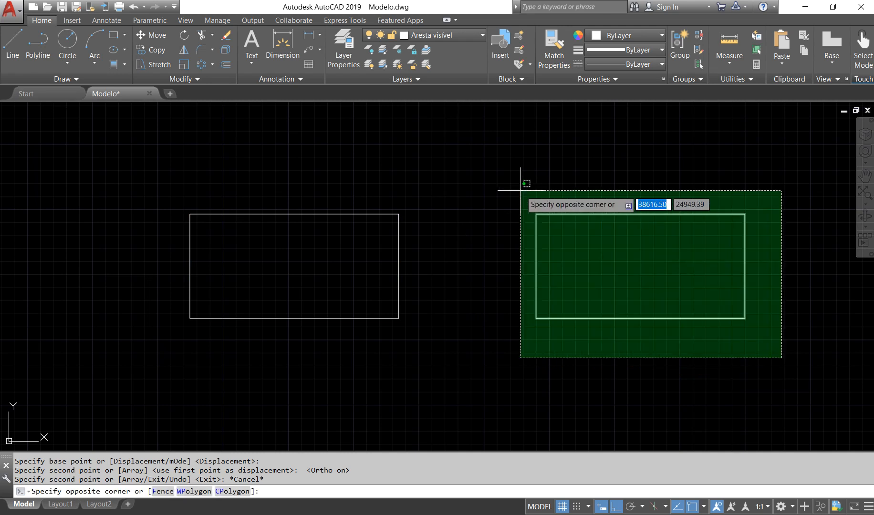
left_click(521, 190)
type("ex")
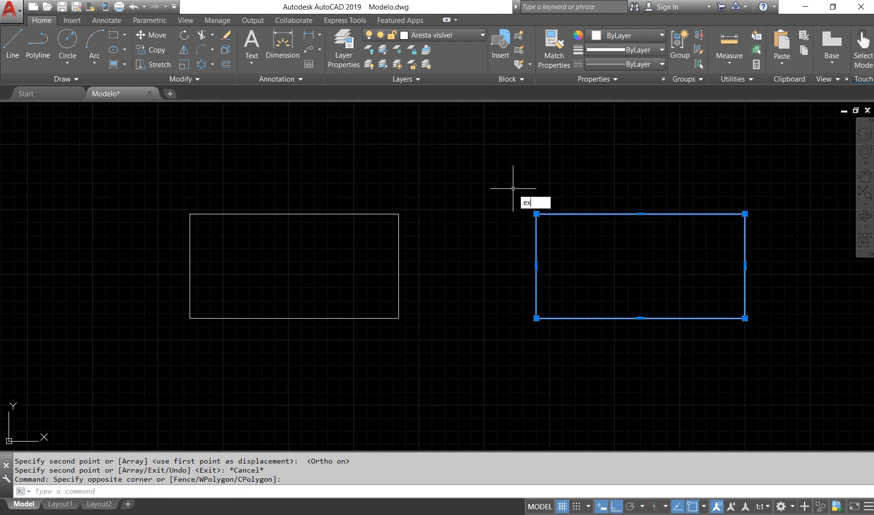
type("pl")
key("Return")
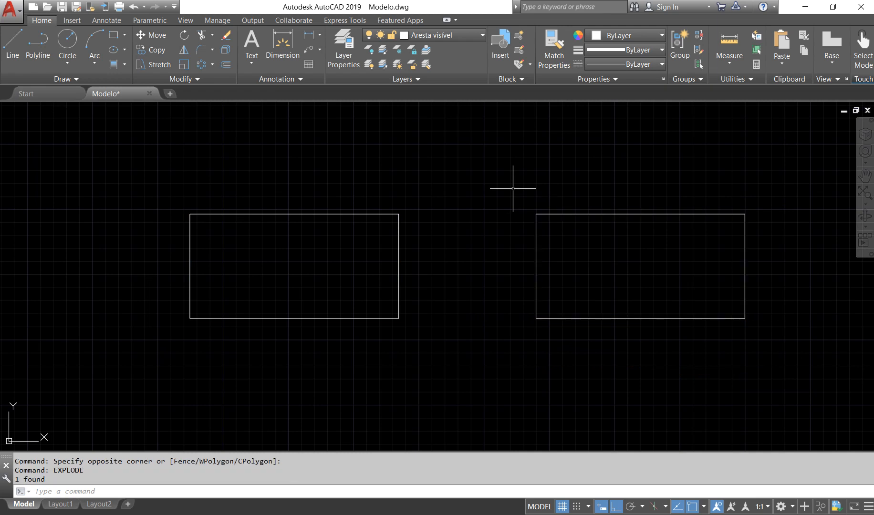
Check that two adjacent edges of the exploded rectangle can be selected individually, and clear the selection
left_click(536, 229)
left_click(562, 214)
key("Escape")
key("Escape")
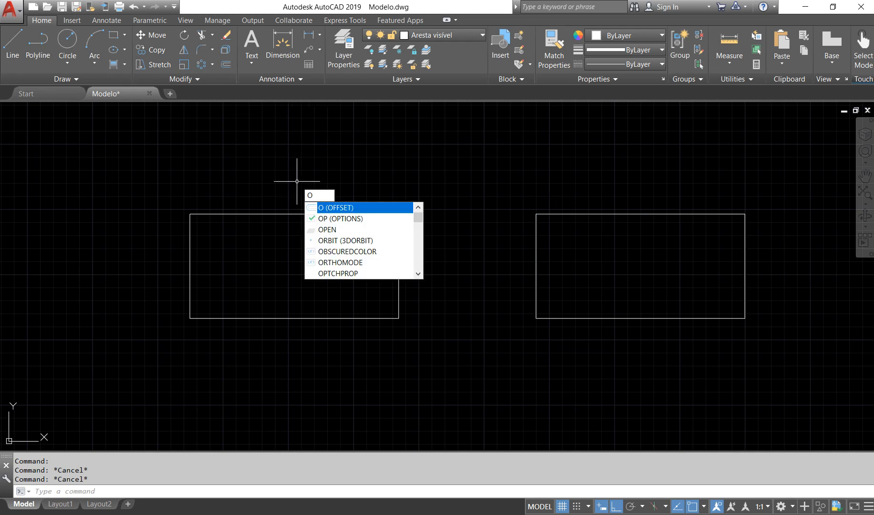
Offset the intact left-hand rectangle by 20, once inward and once outward
key("Return")
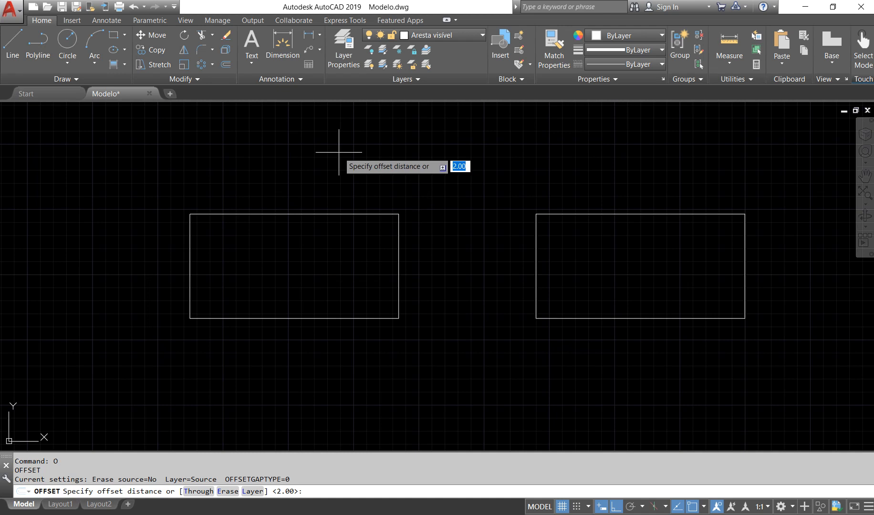
key("Return")
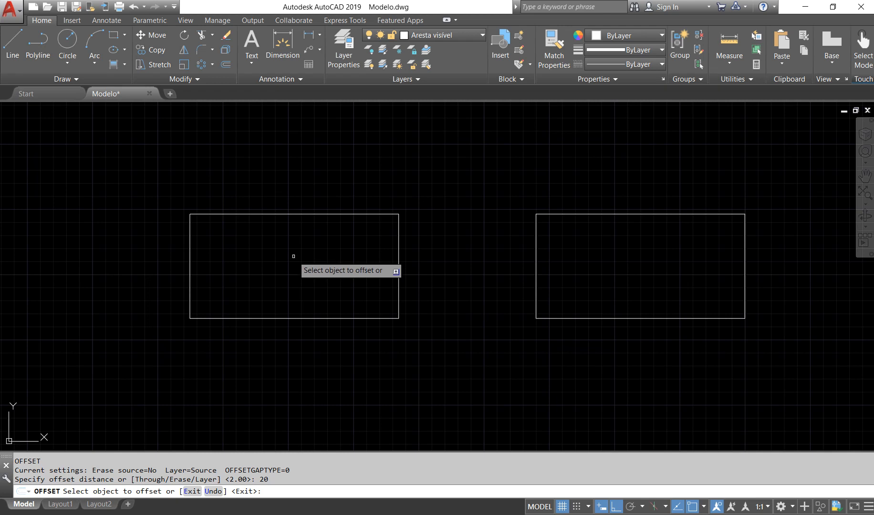
left_click(269, 214)
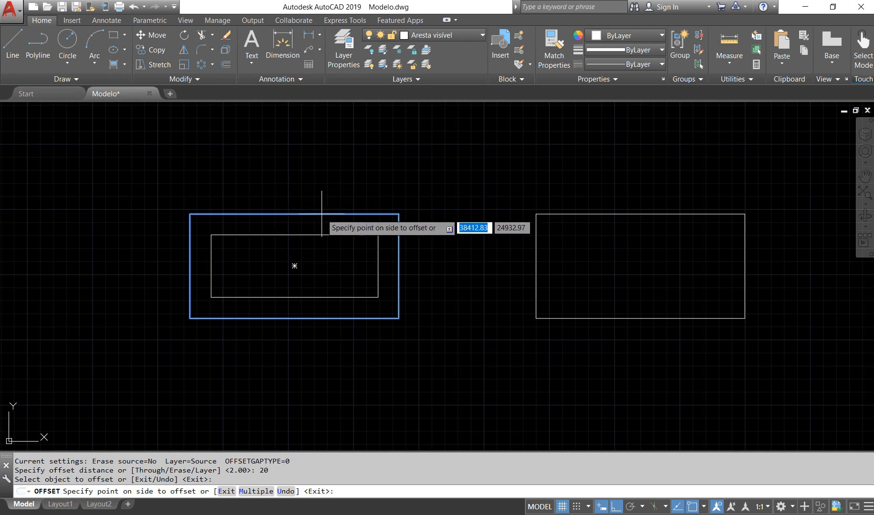
left_click(328, 243)
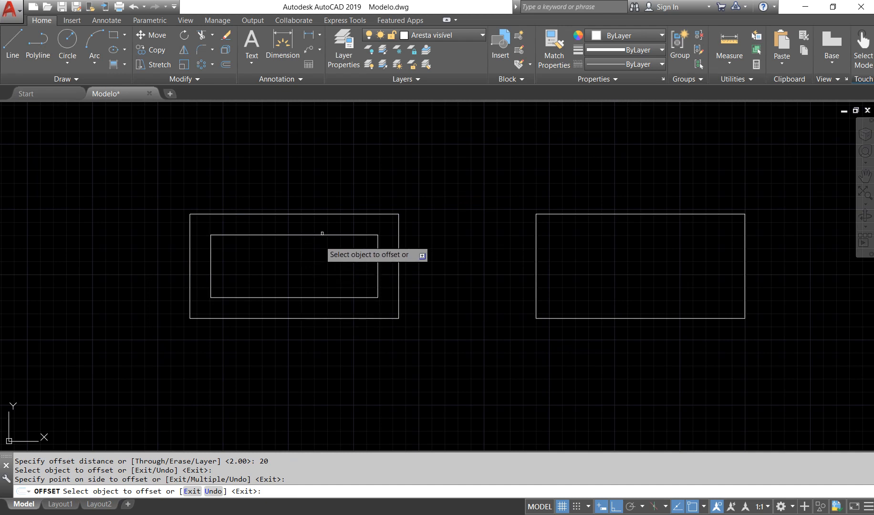
left_click(323, 215)
left_click(307, 174)
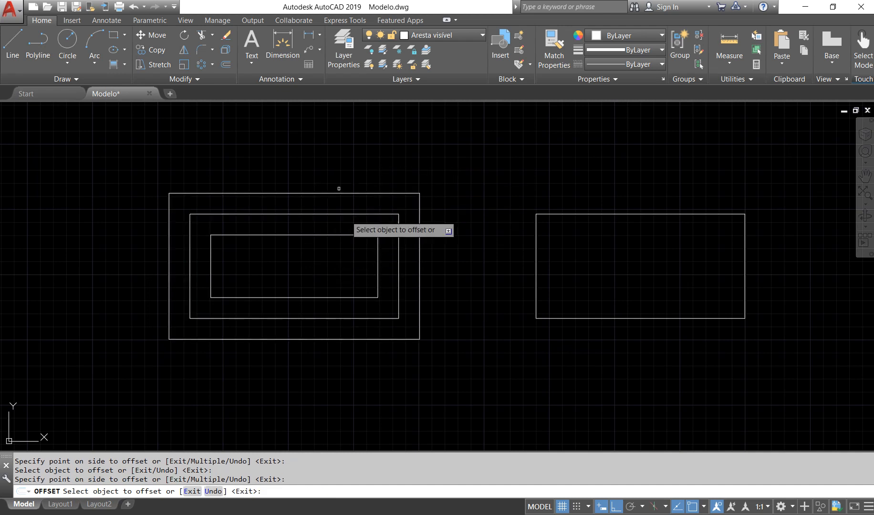
Offset the outermost rectangle outward and the innermost inward by 20, and try one more offset of the new innermost rectangle
left_click(327, 194)
left_click(324, 165)
left_click(323, 235)
left_click(293, 263)
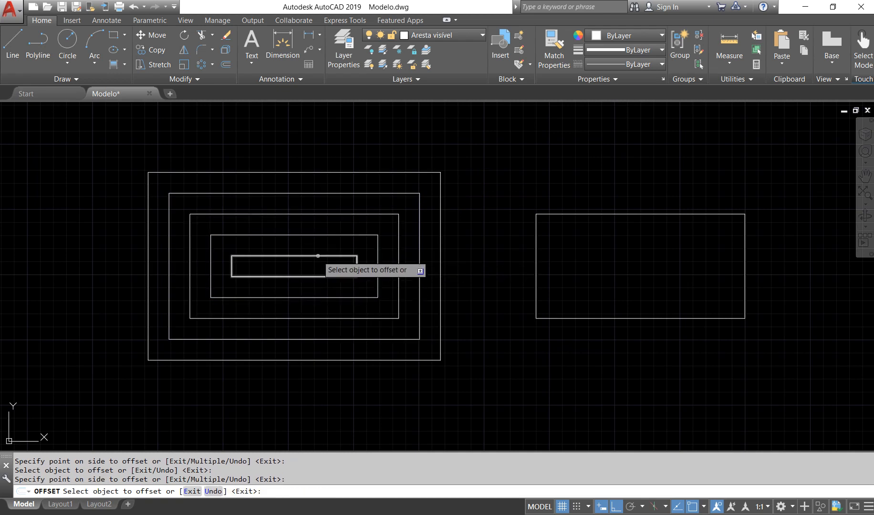
left_click(318, 276)
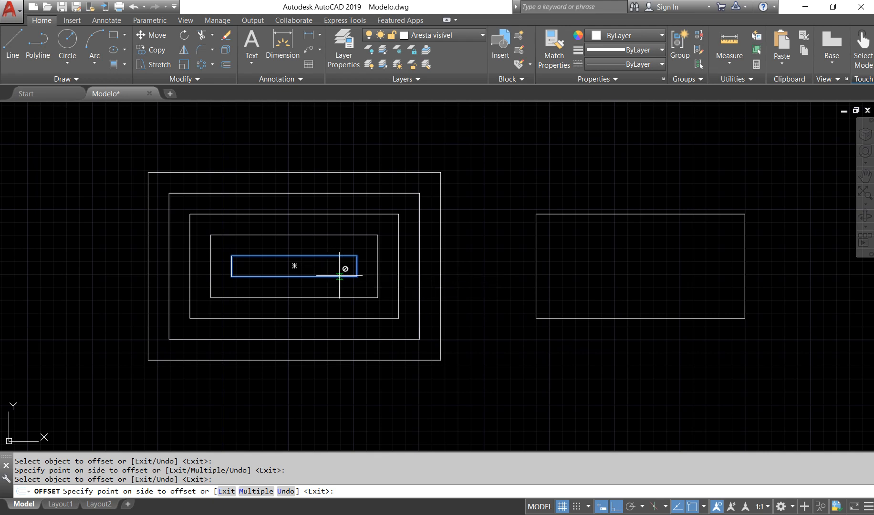
key("Escape")
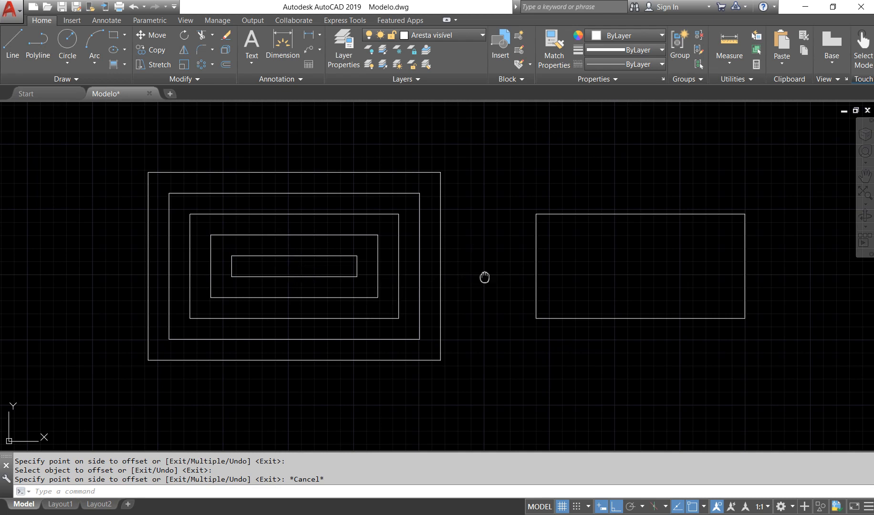
Offset each of the four sides of the exploded rectangle inward by 10
middle_click_drag(484, 277, 457, 289)
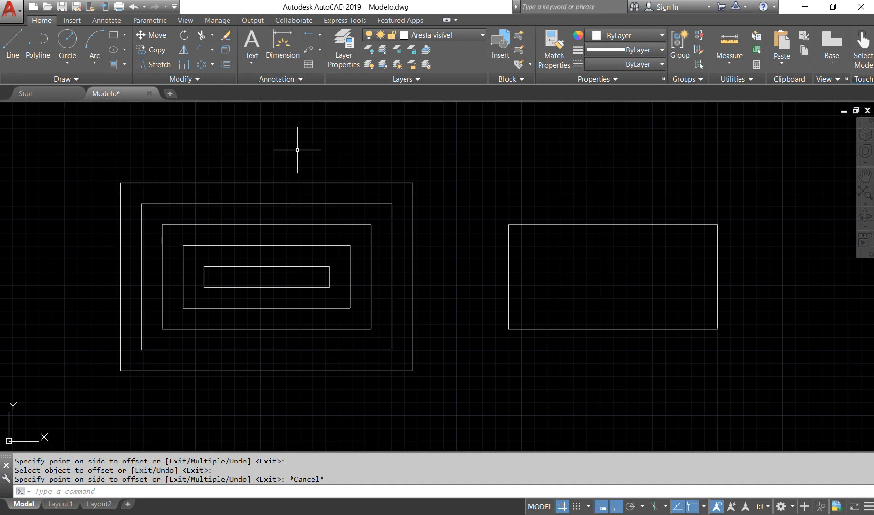
key("Return")
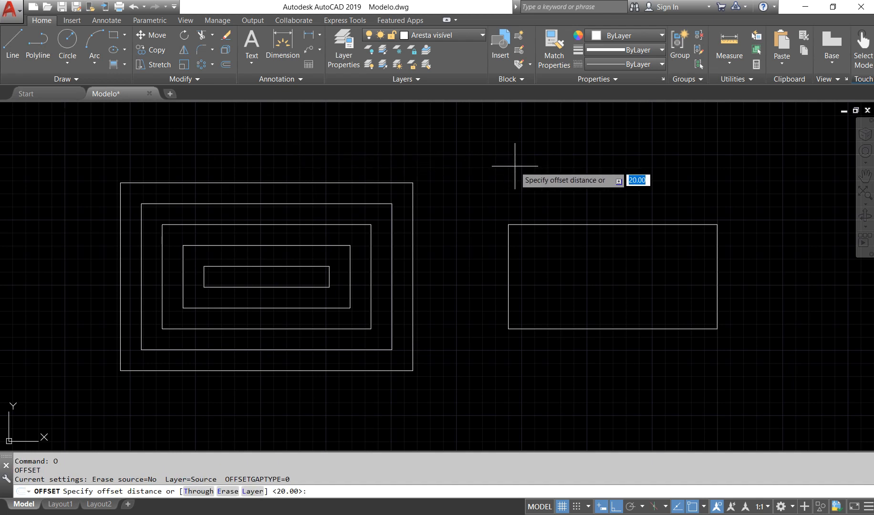
type("10")
key("Return")
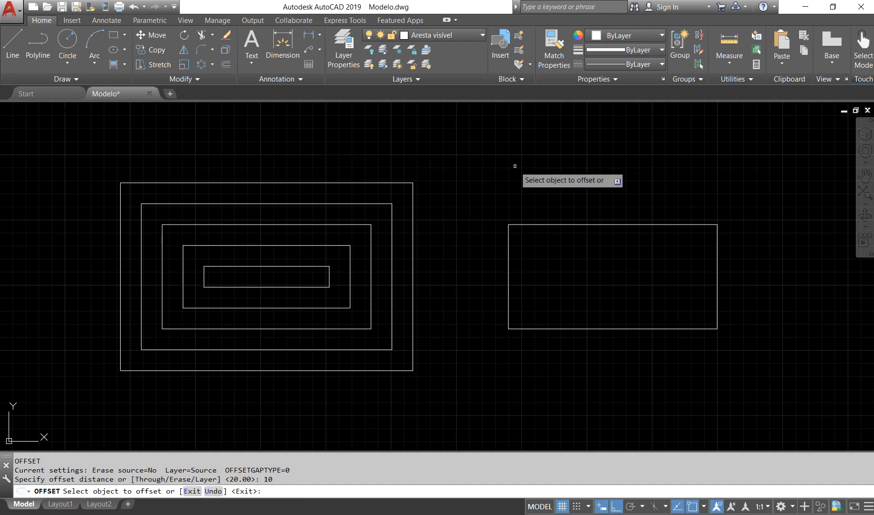
left_click(533, 225)
left_click(538, 286)
left_click(508, 286)
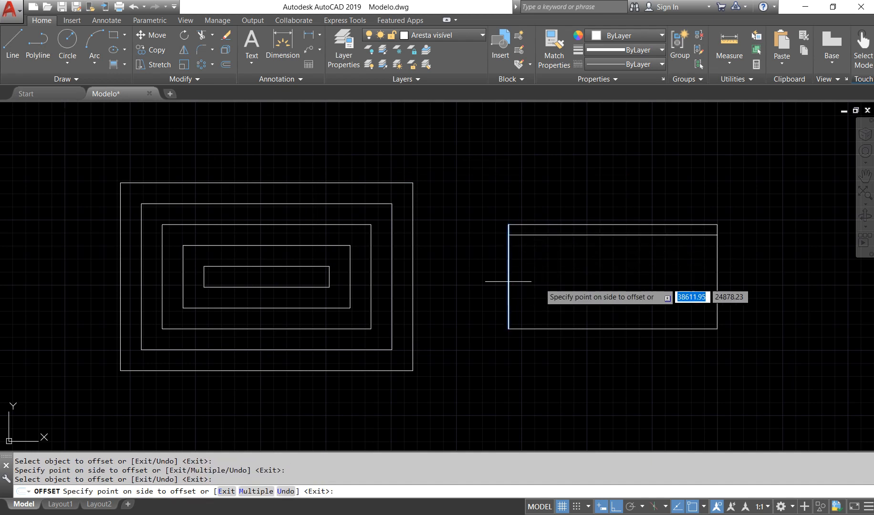
left_click(569, 283)
left_click(562, 329)
left_click(562, 311)
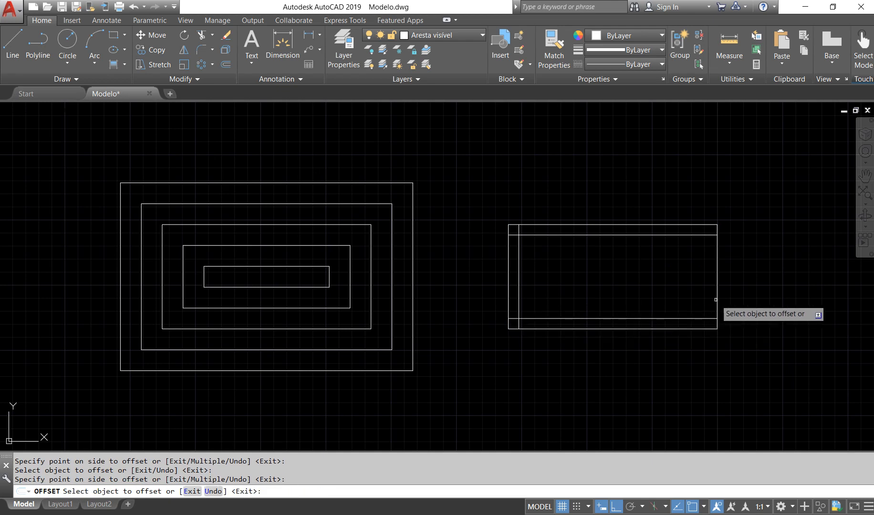
left_click(716, 300)
left_click(642, 277)
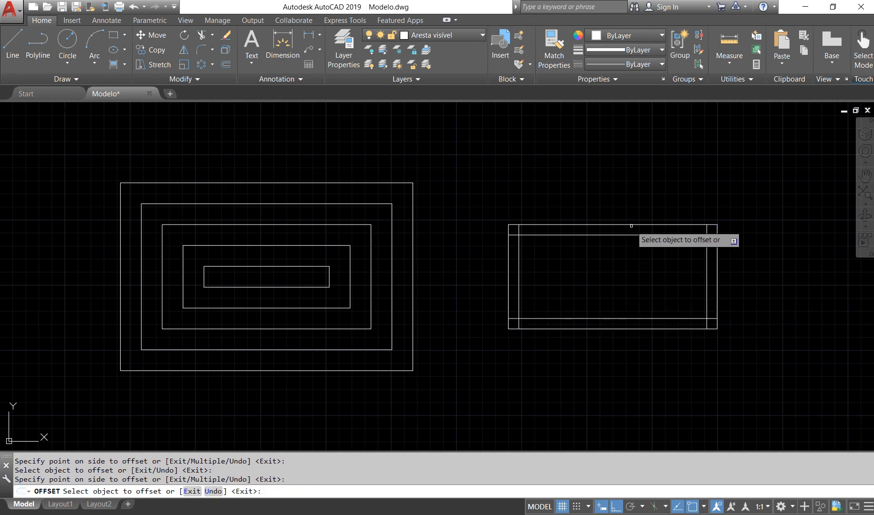
Offset each of the four original sides of the exploded rectangle outward by 10
left_click(631, 224)
left_click(629, 190)
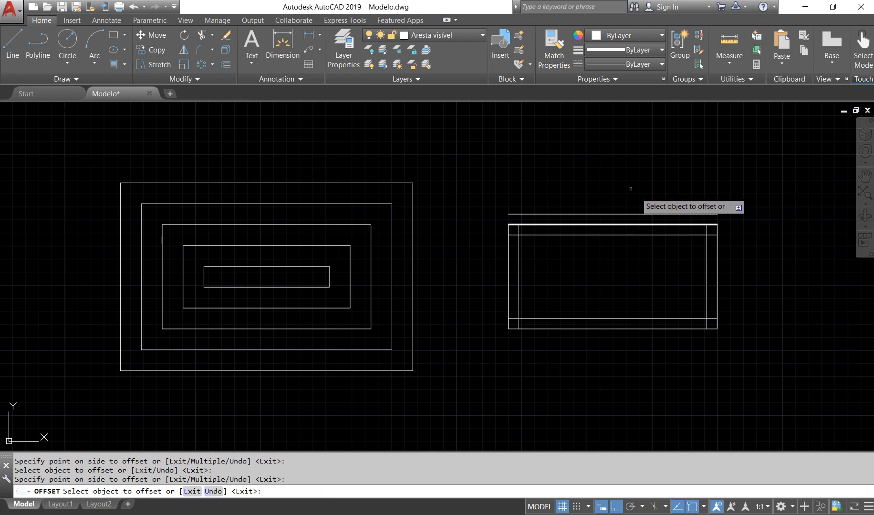
left_click(717, 262)
left_click(729, 282)
left_click(699, 329)
left_click(694, 365)
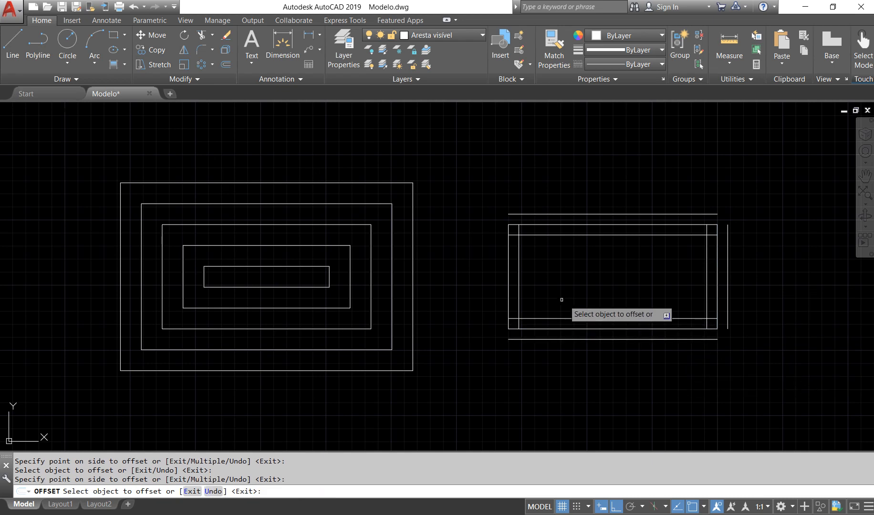
left_click(506, 291)
left_click(478, 303)
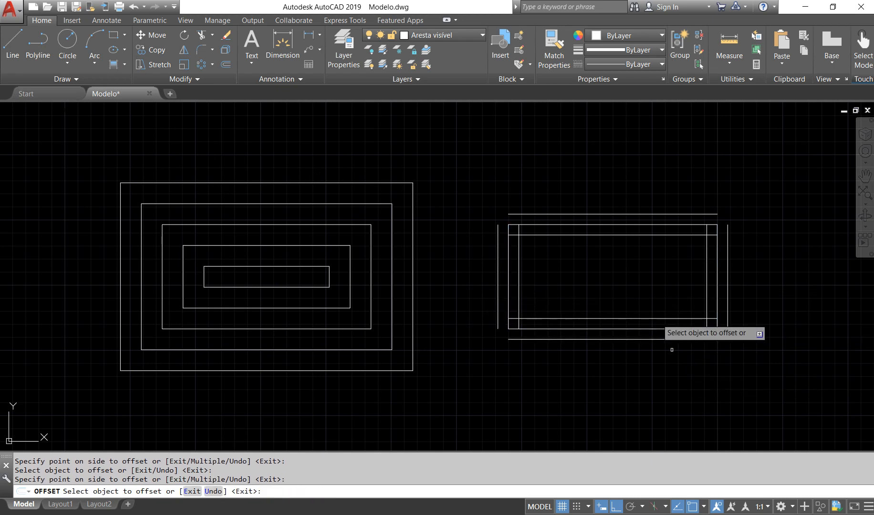
Offset the four inner lines of the exploded rectangle another 10 inward to make a second inner set
left_click(621, 318)
left_click(620, 292)
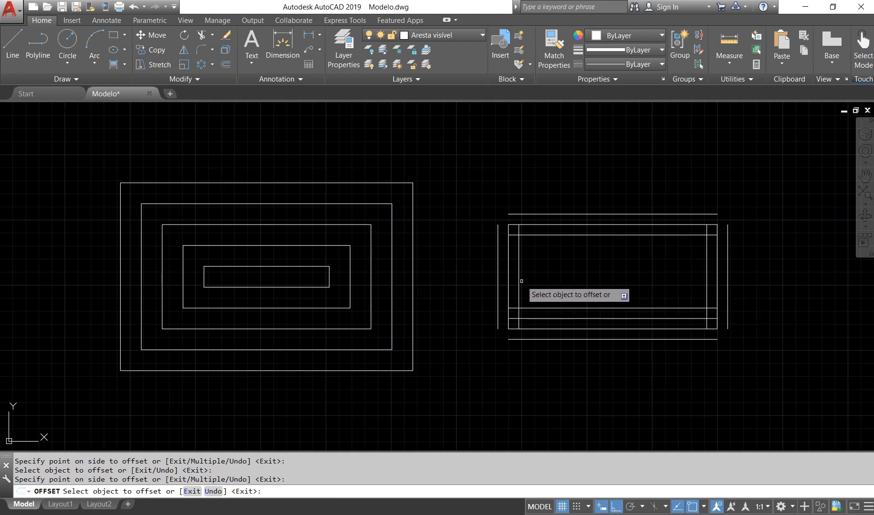
left_click(519, 282)
left_click(570, 267)
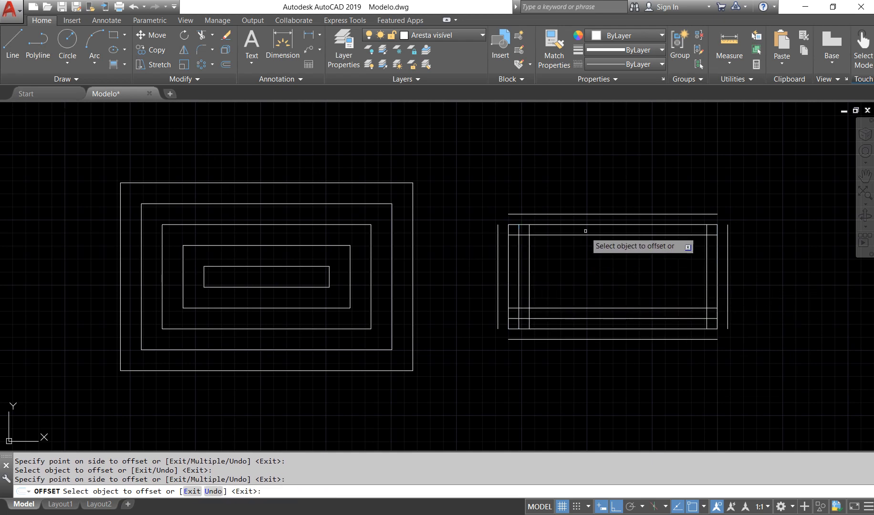
left_click(594, 235)
left_click(599, 278)
left_click(706, 273)
left_click(651, 277)
Offset the second inner set of lines 10 inward on all four sides to make a third set
left_click(655, 307)
left_click(652, 281)
left_click(529, 271)
left_click(537, 274)
left_click(585, 246)
left_click(599, 270)
left_click(696, 274)
left_click(656, 277)
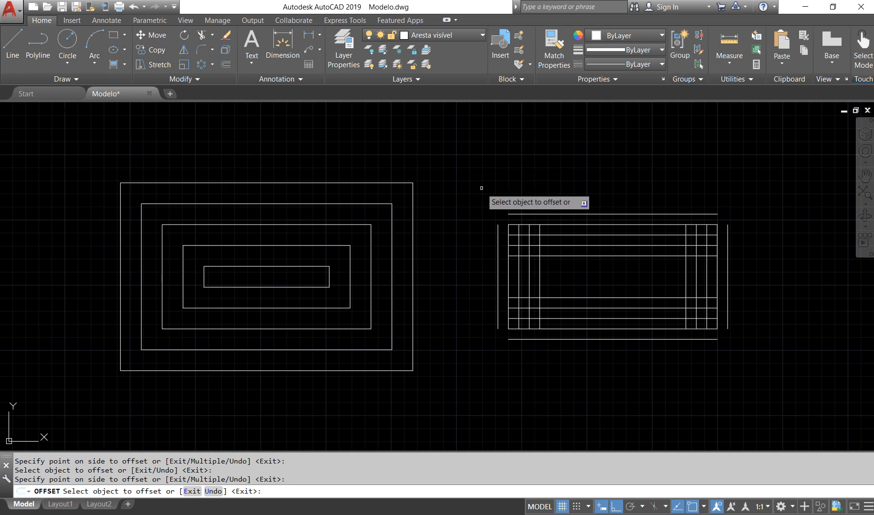
Offset the outer lines above and below the exploded rectangle outward by another 10
key("Return")
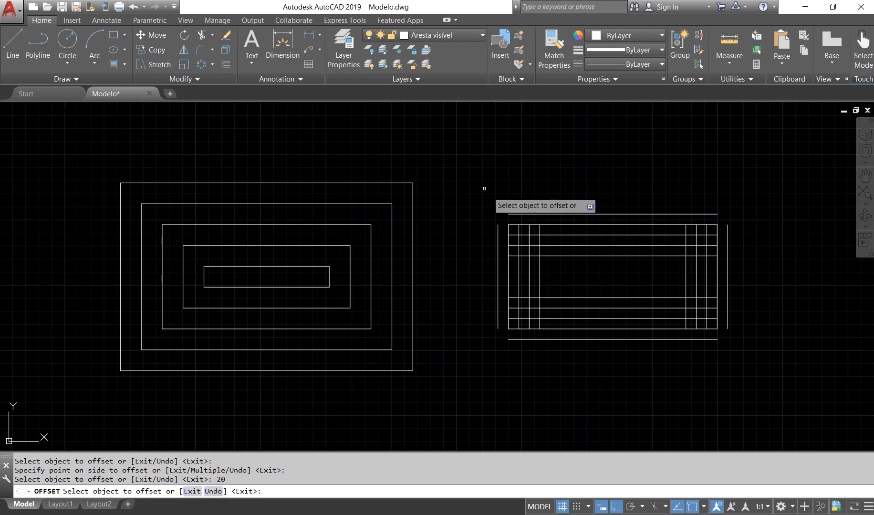
left_click(587, 215)
left_click(590, 169)
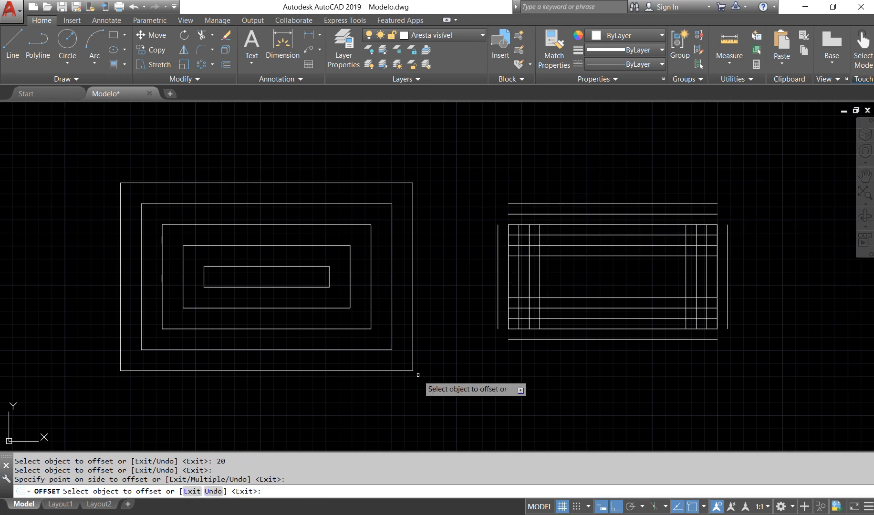
left_click(548, 339)
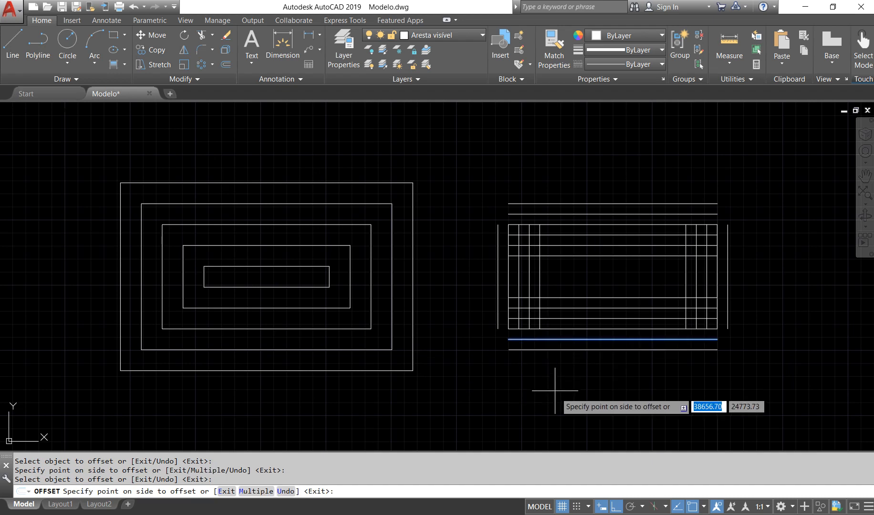
left_click(555, 375)
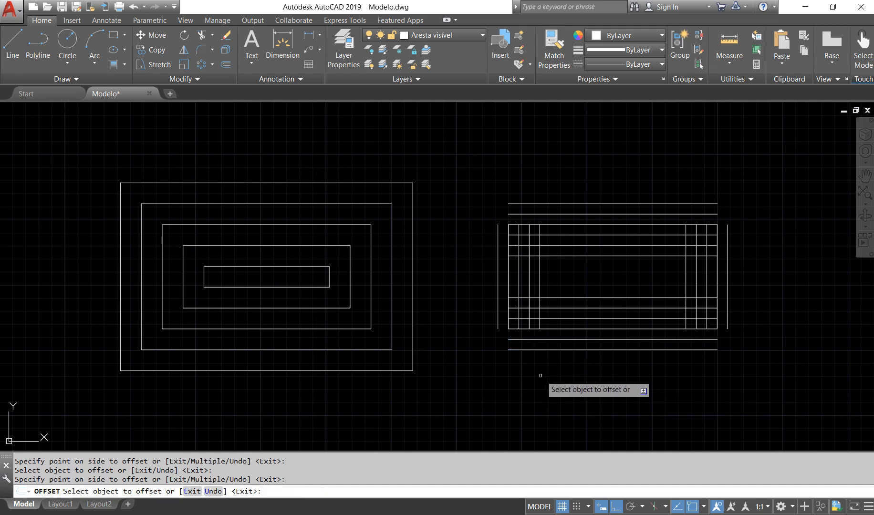
key("Escape")
Set the offset distance to 20 and offset the topmost line above the exploded rectangle upward
type("O")
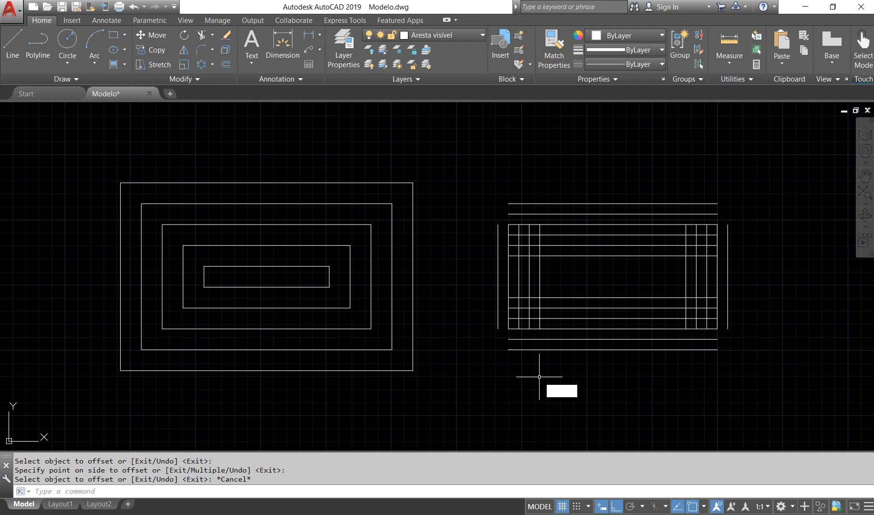
key("Return")
key("BackSpace")
type("20")
key("Return")
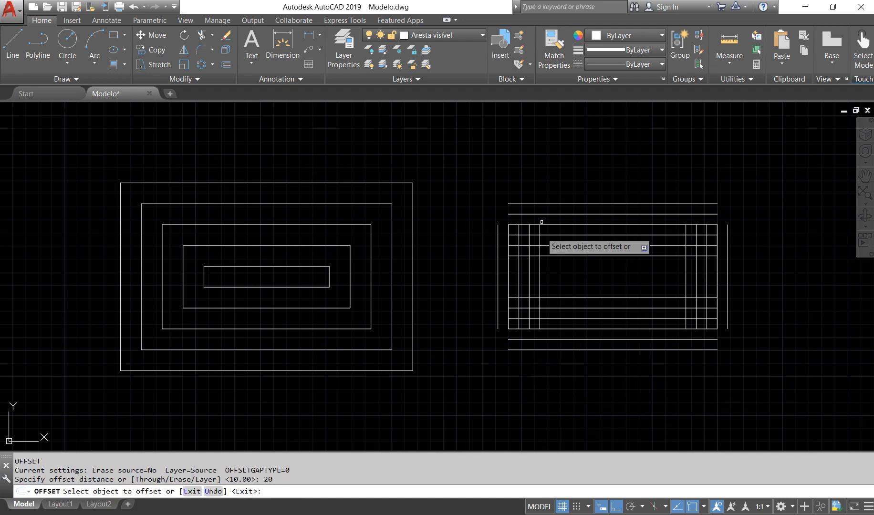
left_click(556, 204)
left_click(563, 162)
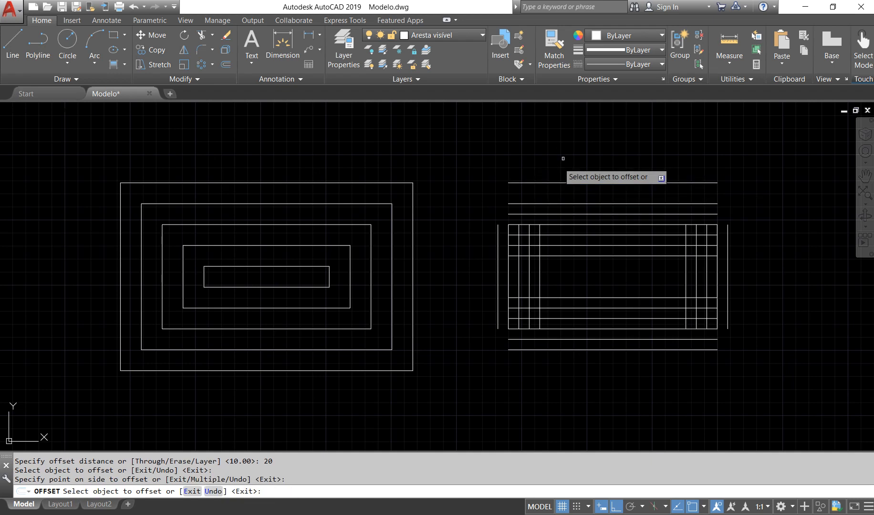
Offset the outermost left, bottom and right lines around the exploded rectangle outward by 20, and end the offset
left_click(498, 246)
left_click(477, 261)
left_click(539, 350)
left_click(535, 382)
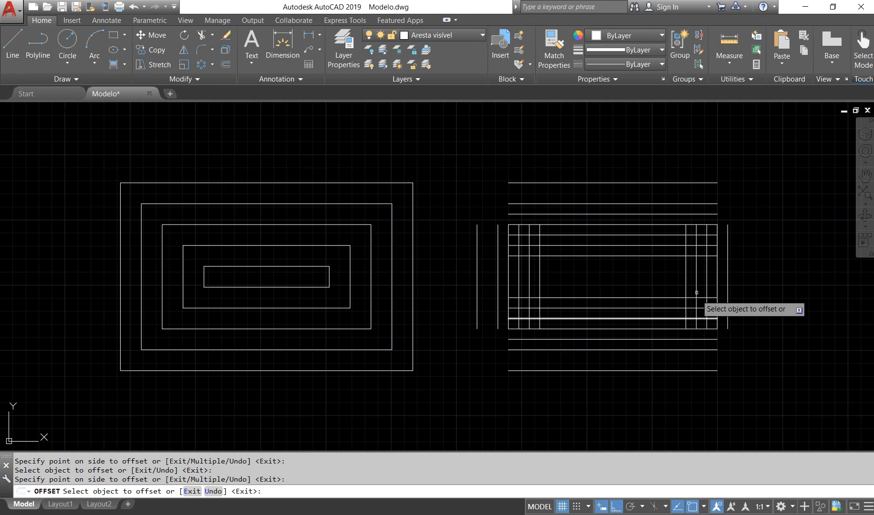
left_click(728, 283)
left_click(752, 311)
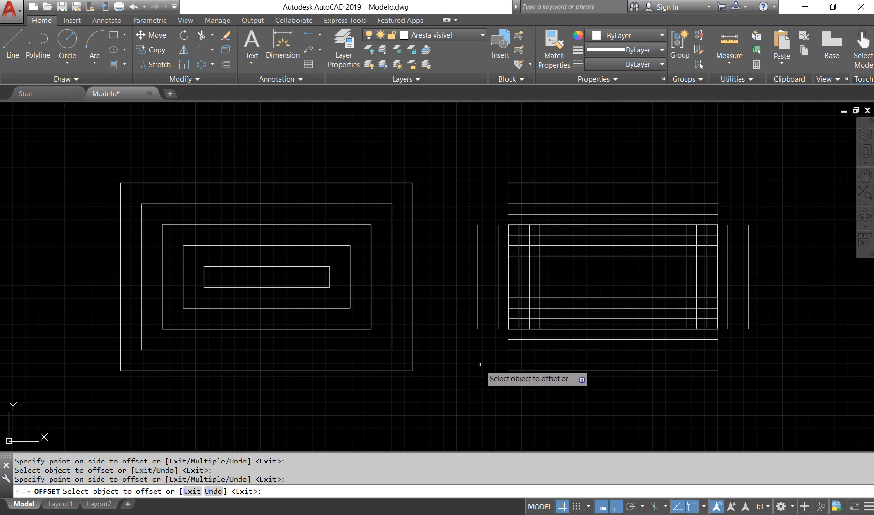
left_click(563, 204)
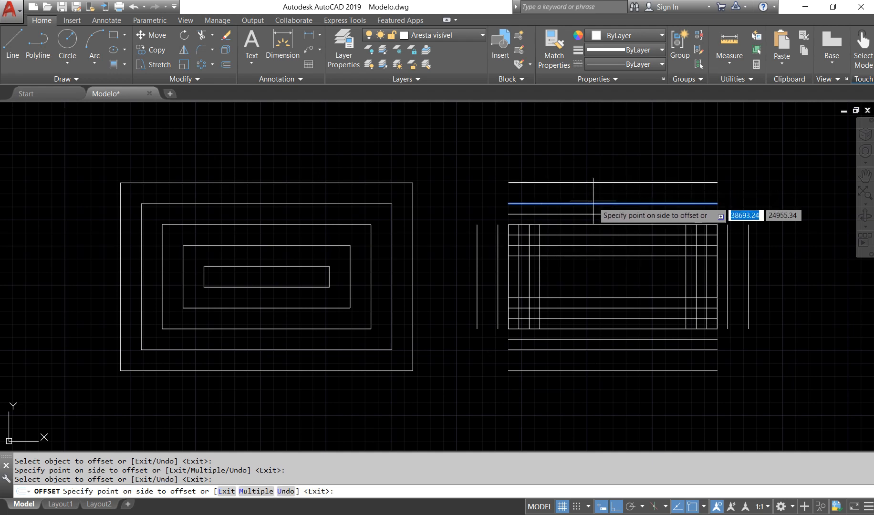
key("Escape")
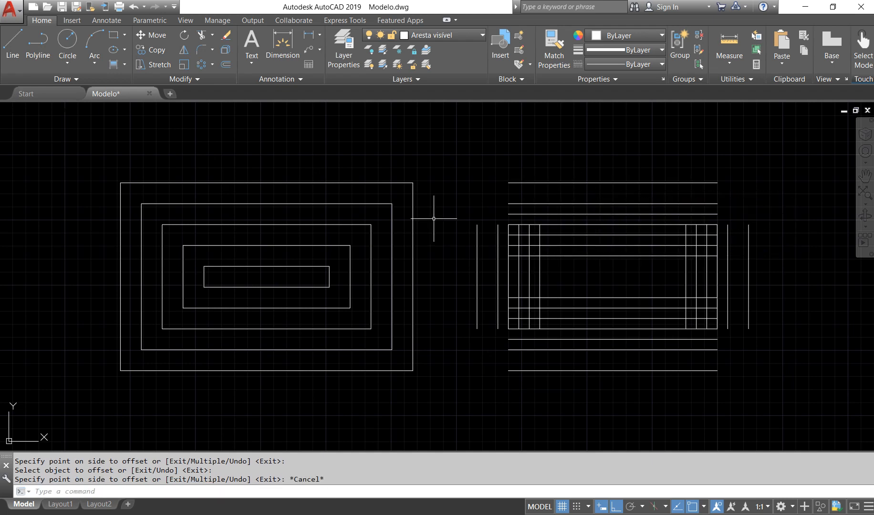